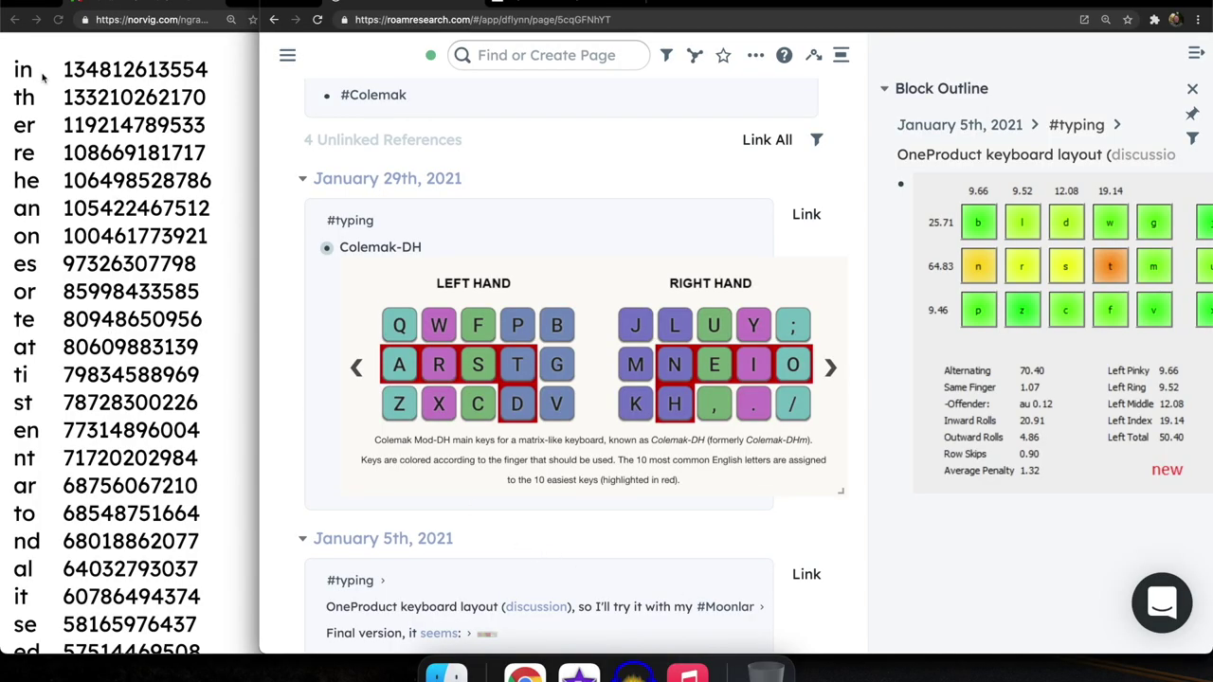
Examine the English letter bigram frequency list from "in" down to about "om"
scroll(43, 78, "down", 1)
scroll(57, 120, "down", 5)
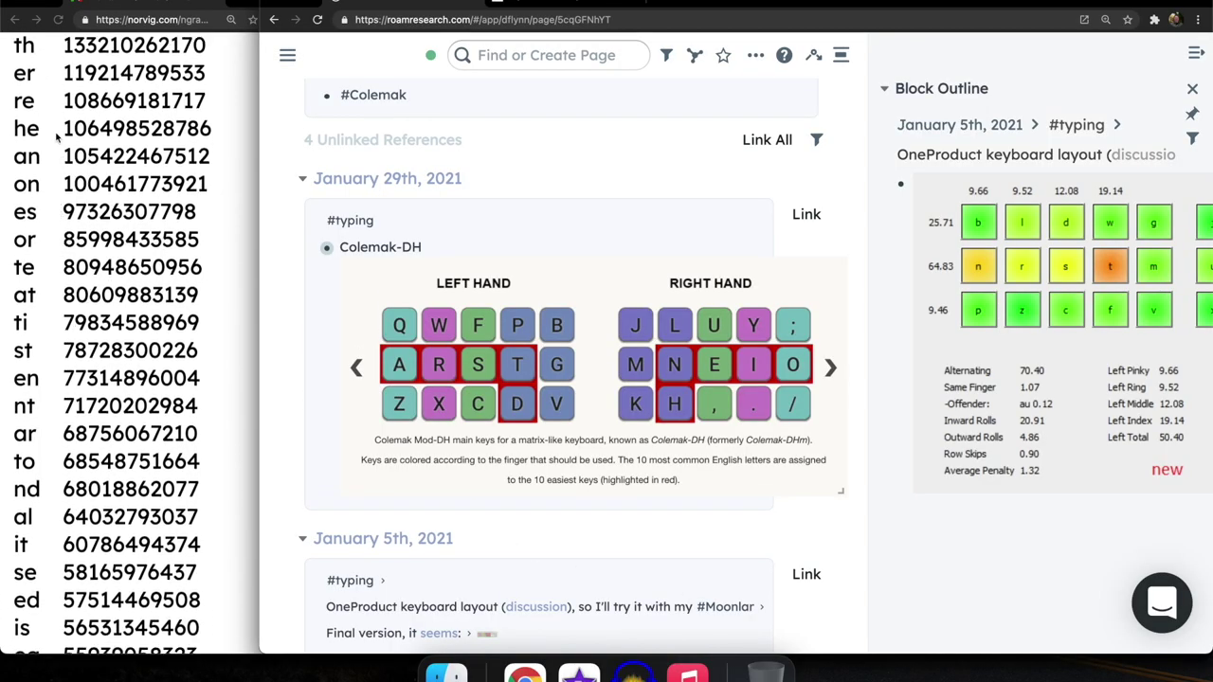
scroll(57, 139, "down", 7)
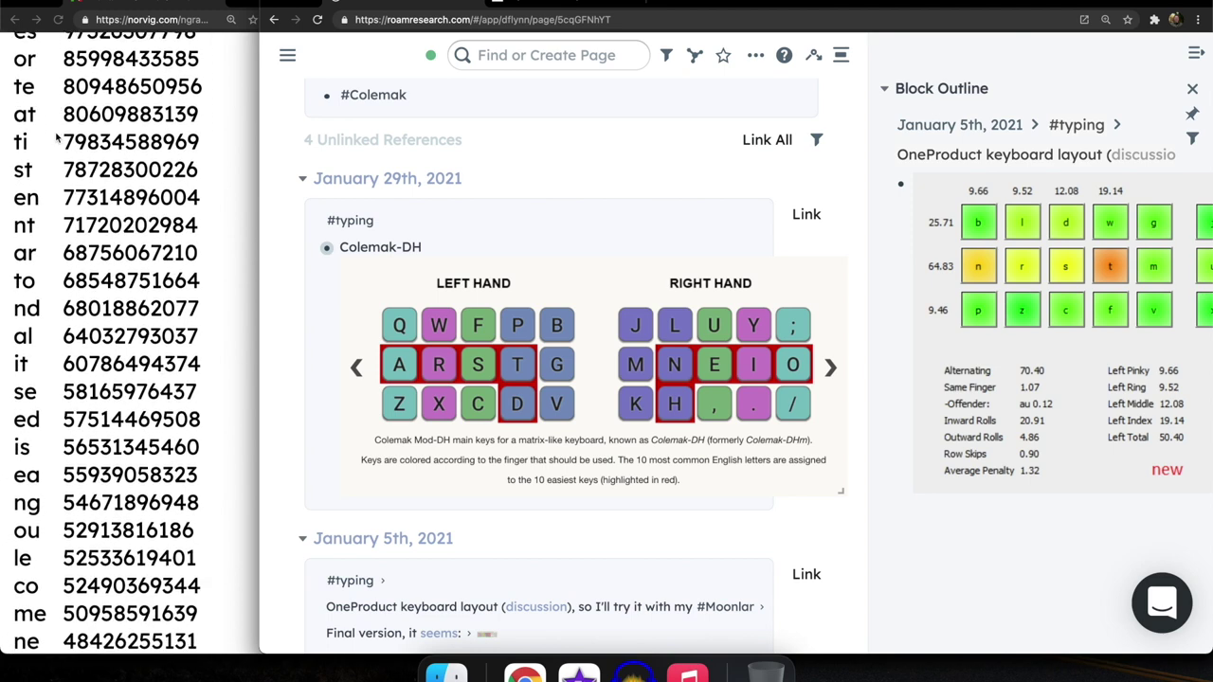
scroll(57, 139, "down", 3)
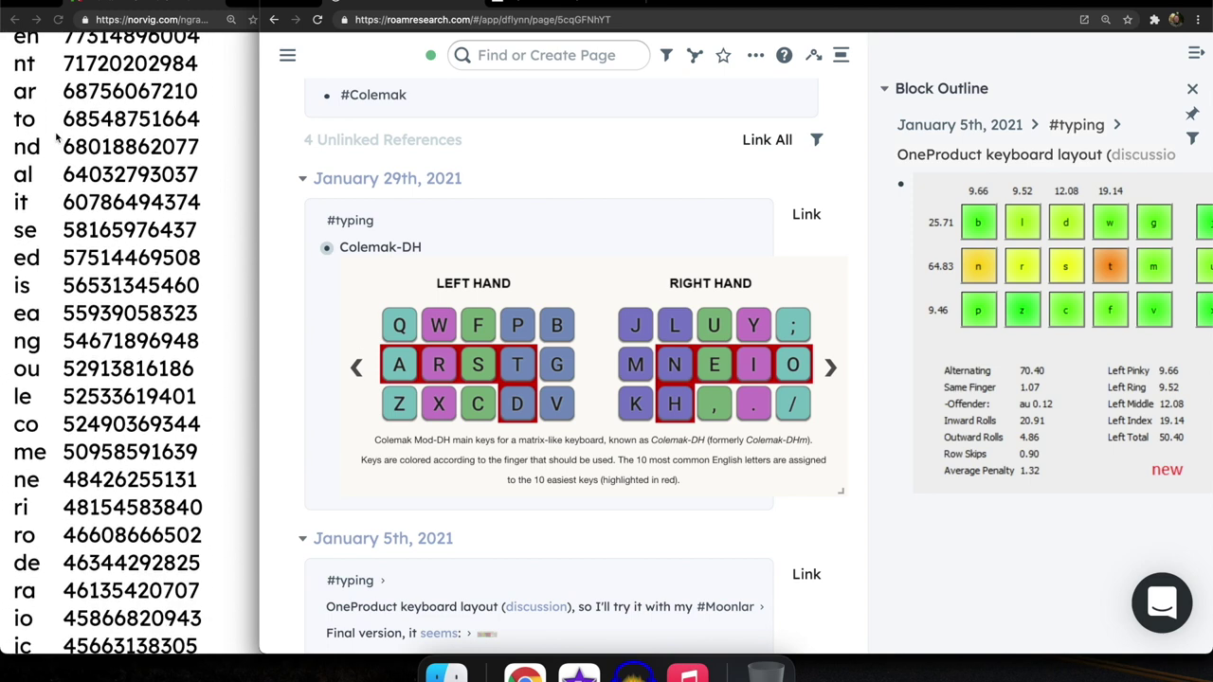
scroll(57, 139, "down", 4)
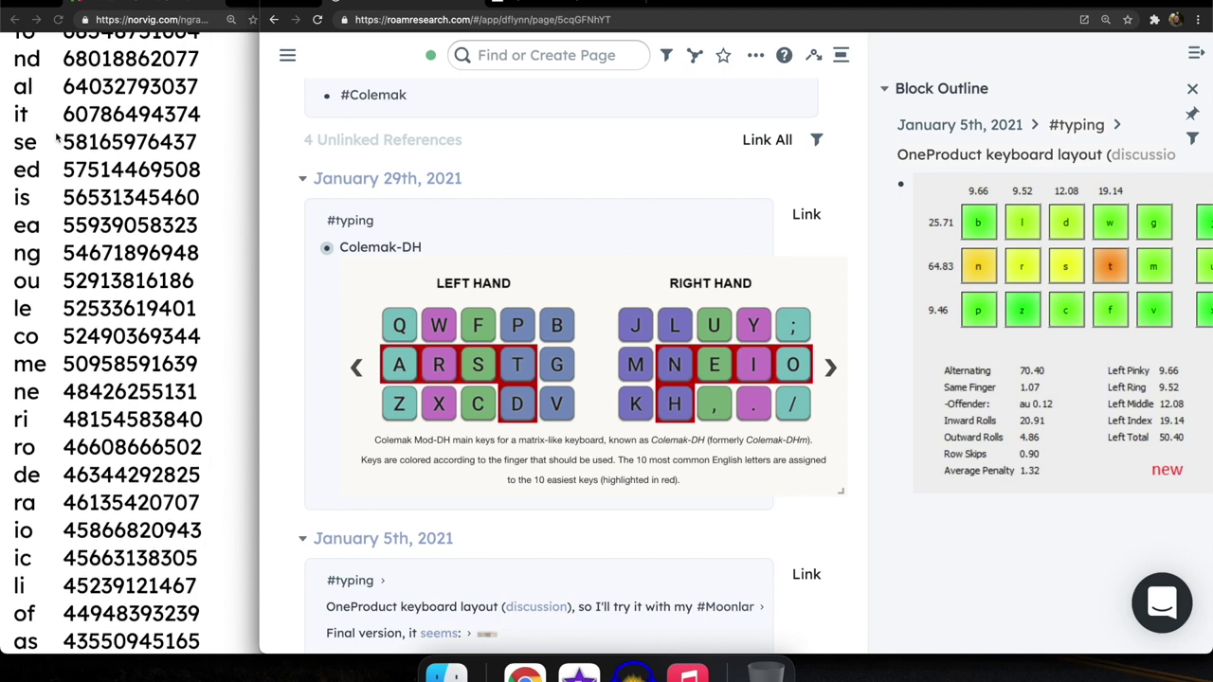
scroll(57, 139, "down", 4)
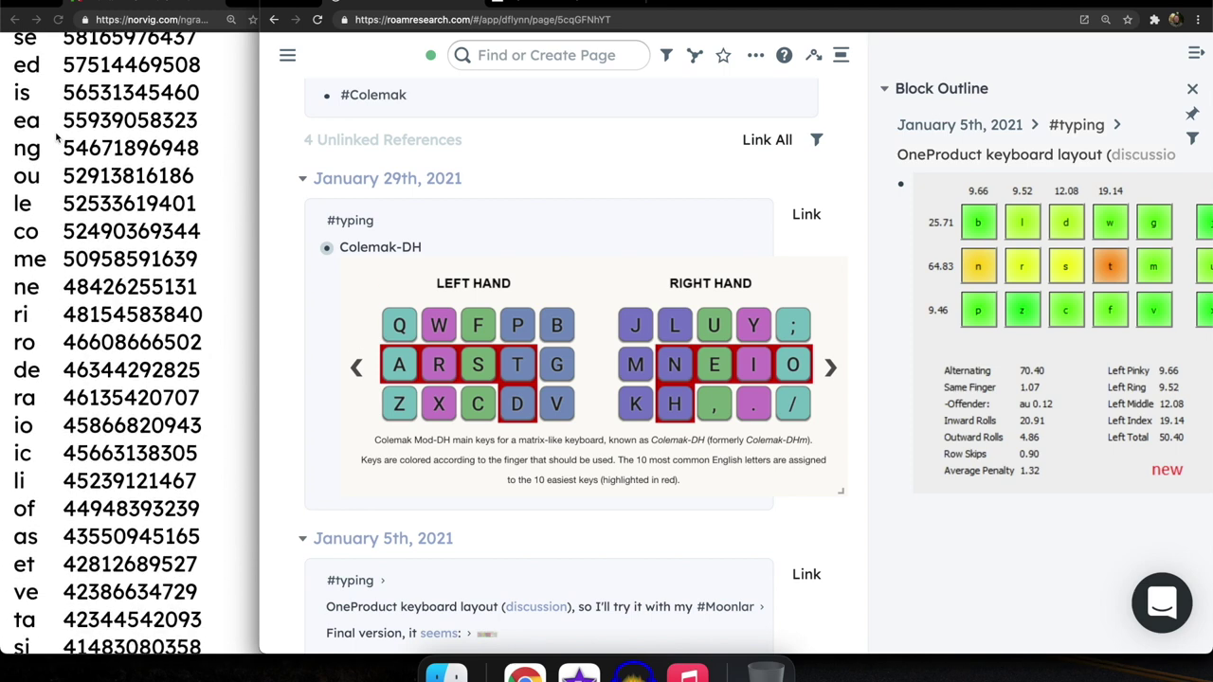
scroll(57, 140, "down", 1)
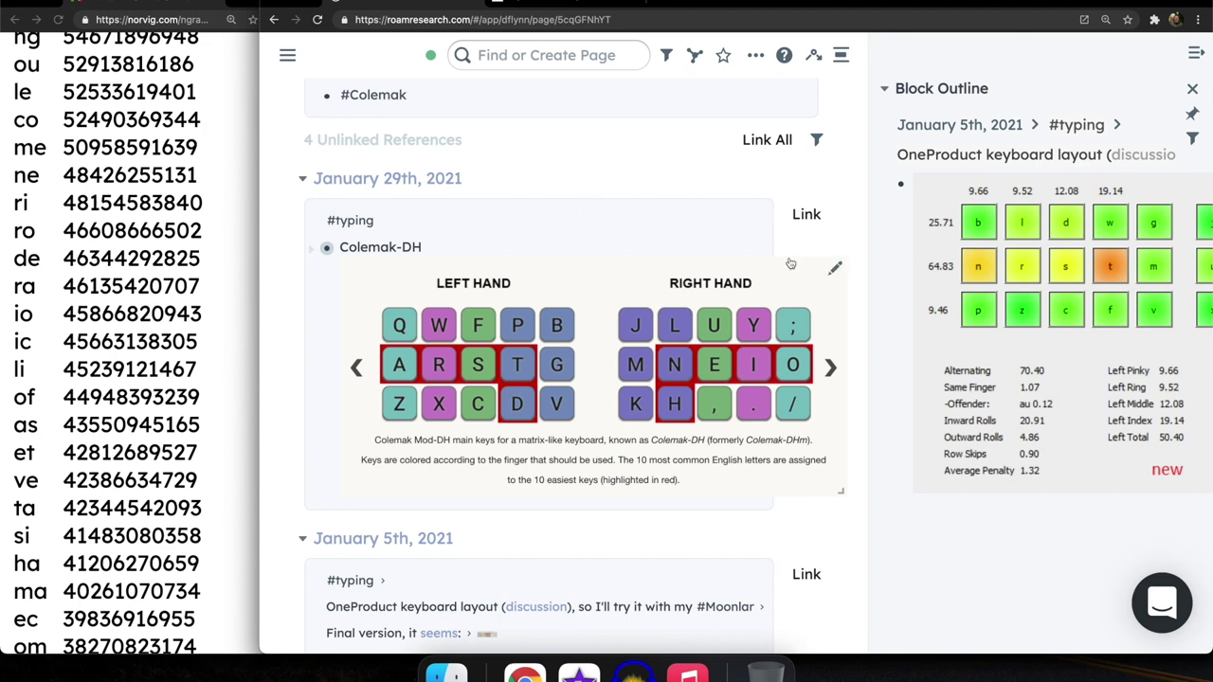
View the Colemak-DH layout image enlarged, then the OneProduct layout heatmap enlarged with the page zoomed in two levels
left_click(657, 339)
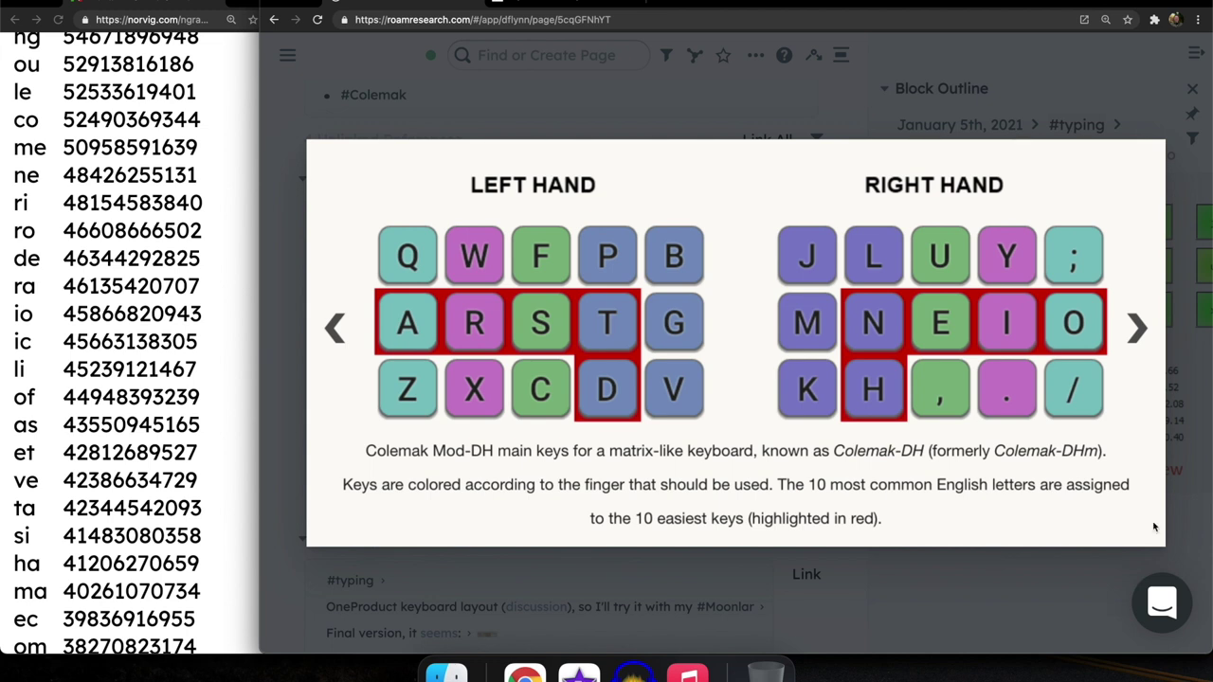
left_click(1199, 504)
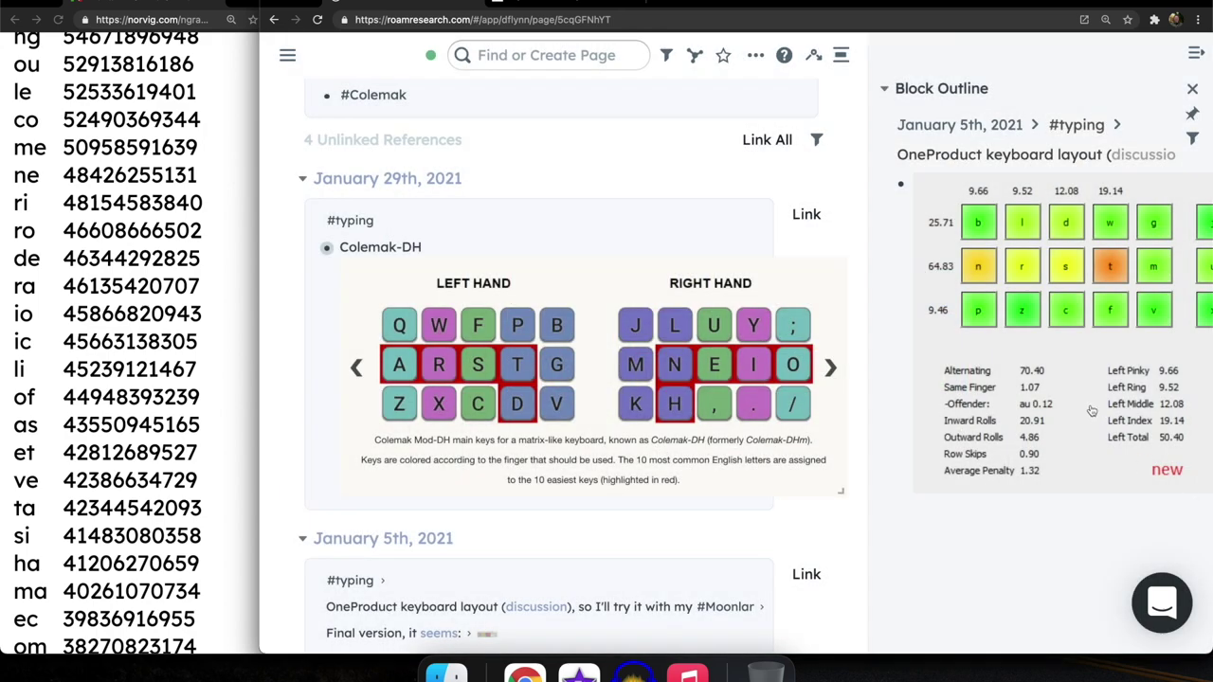
left_click(1083, 402)
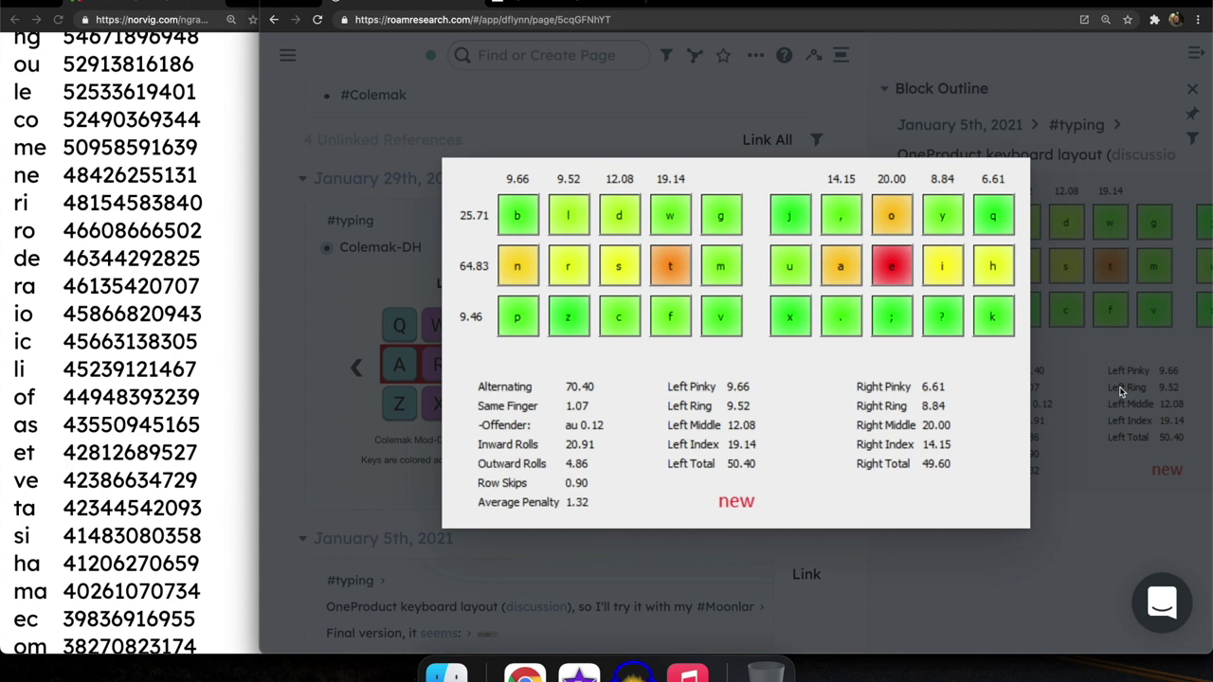
key("super+equal")
key("super+equal")
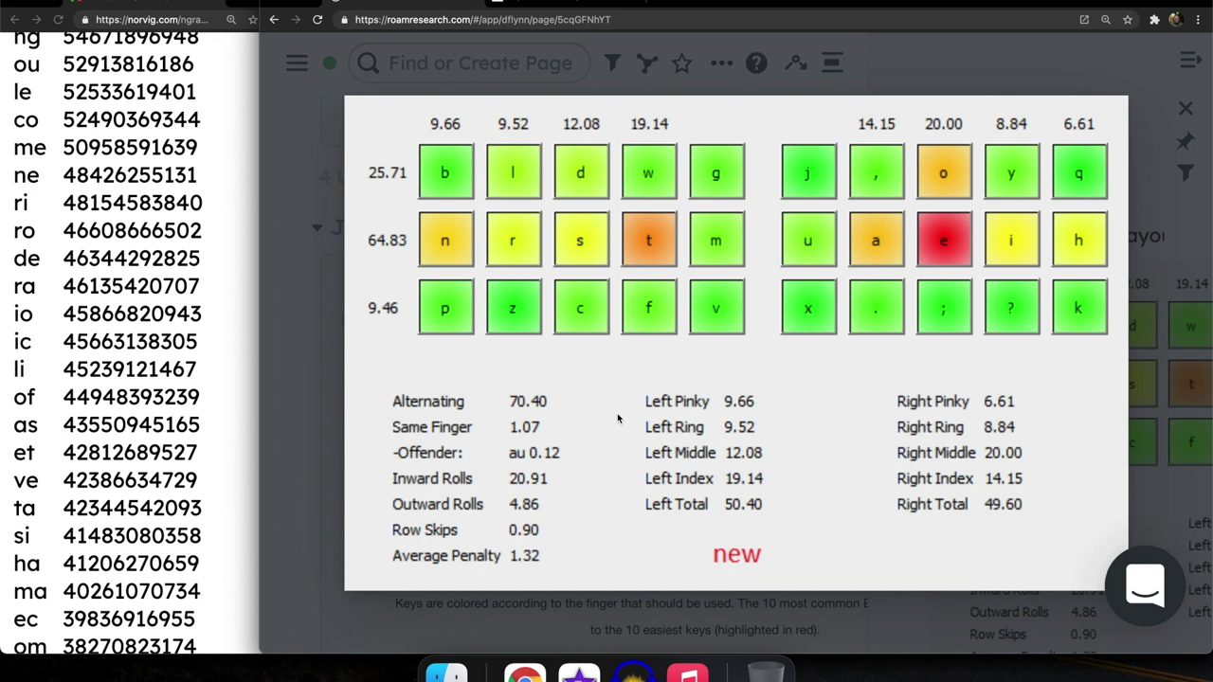
left_click(301, 370)
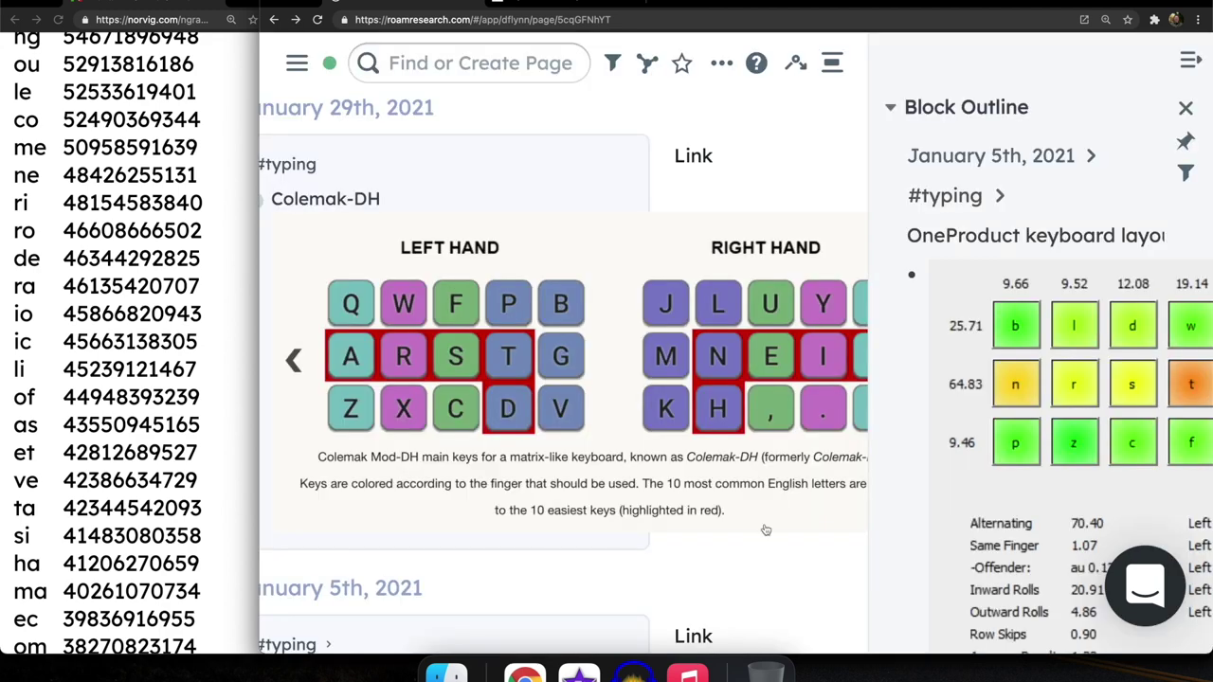
Search the notes for "no. 13" and open the block that holds the layout image
left_click(442, 66)
type("no. 13")
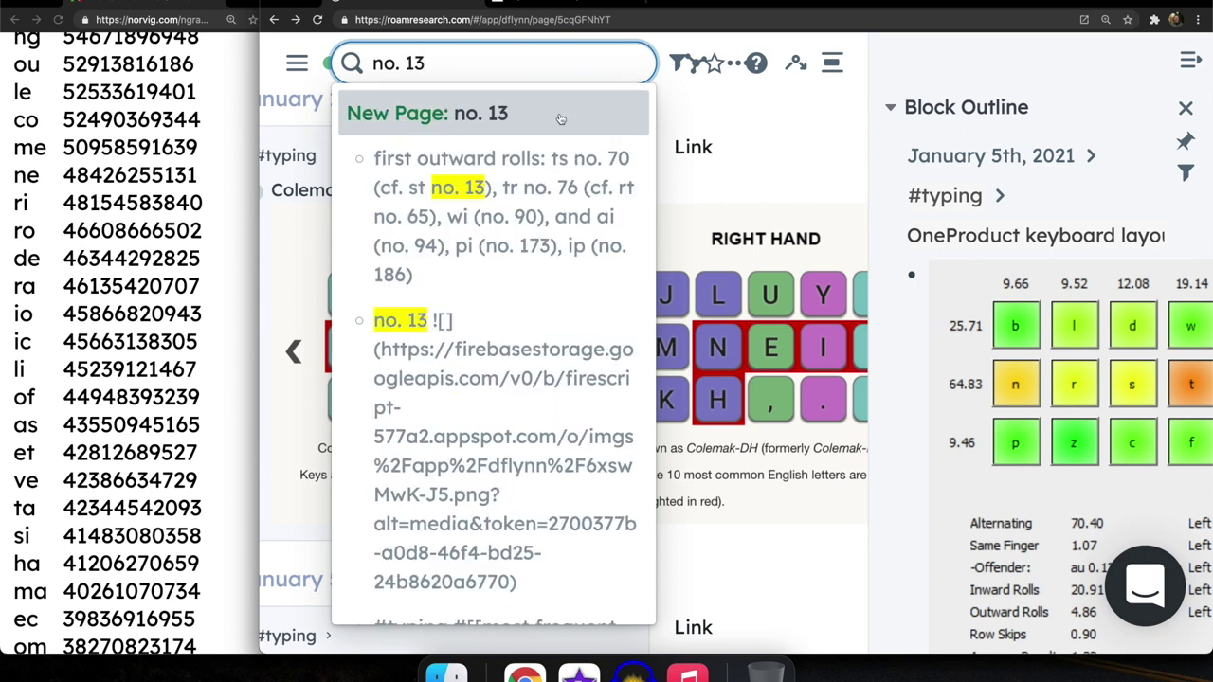
left_click(497, 327)
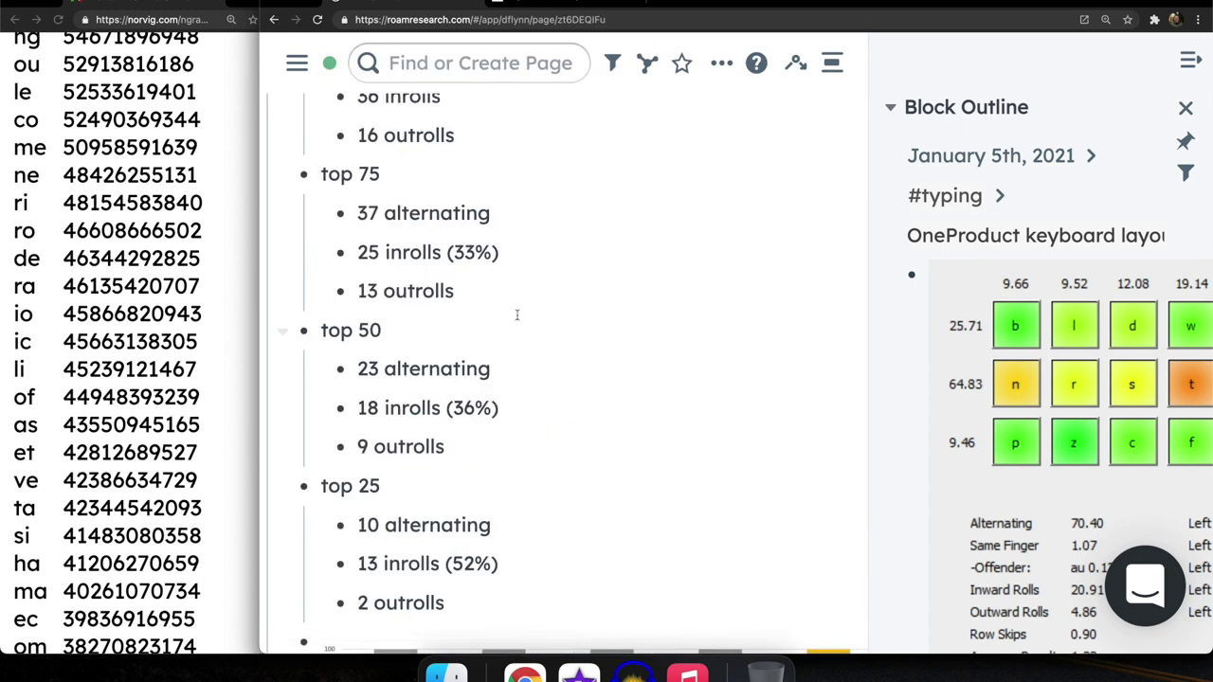
View the no. 13 Moonlander layout image enlarged, then return to its note
scroll(611, 337, "up", 3)
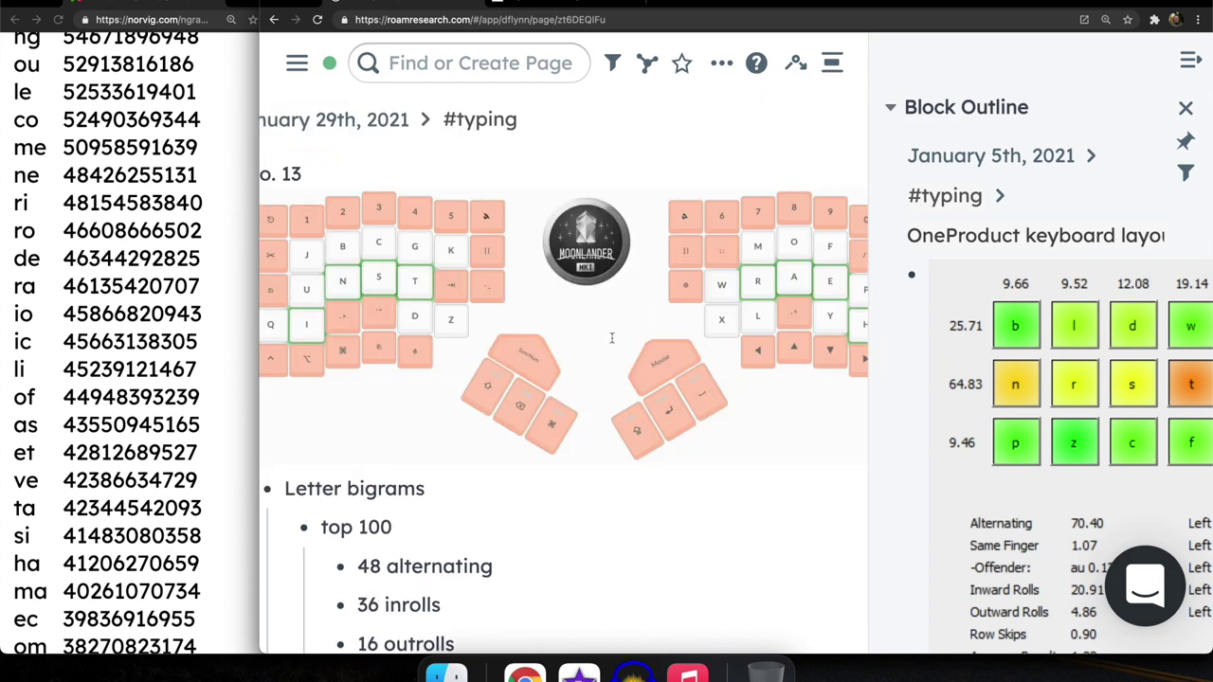
left_click(611, 337)
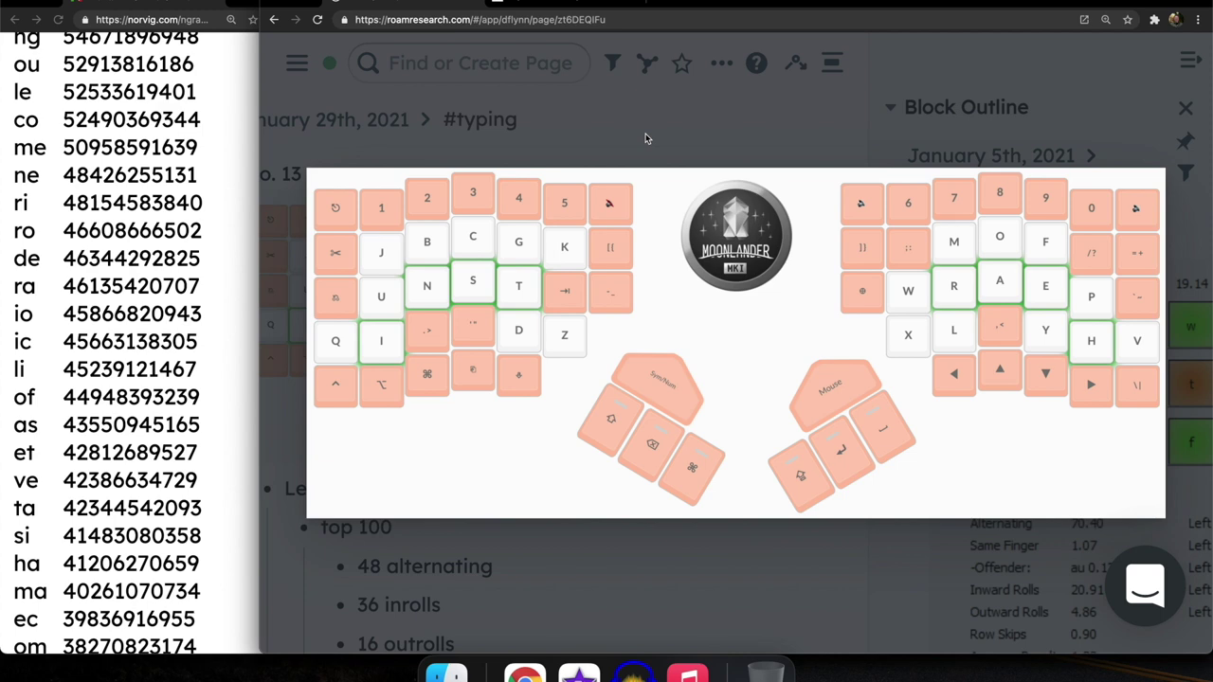
left_click(646, 138)
Review the top 100 letter bigram figures for layout no. 13 and highlight the inroll count
scroll(588, 434, "down", 1)
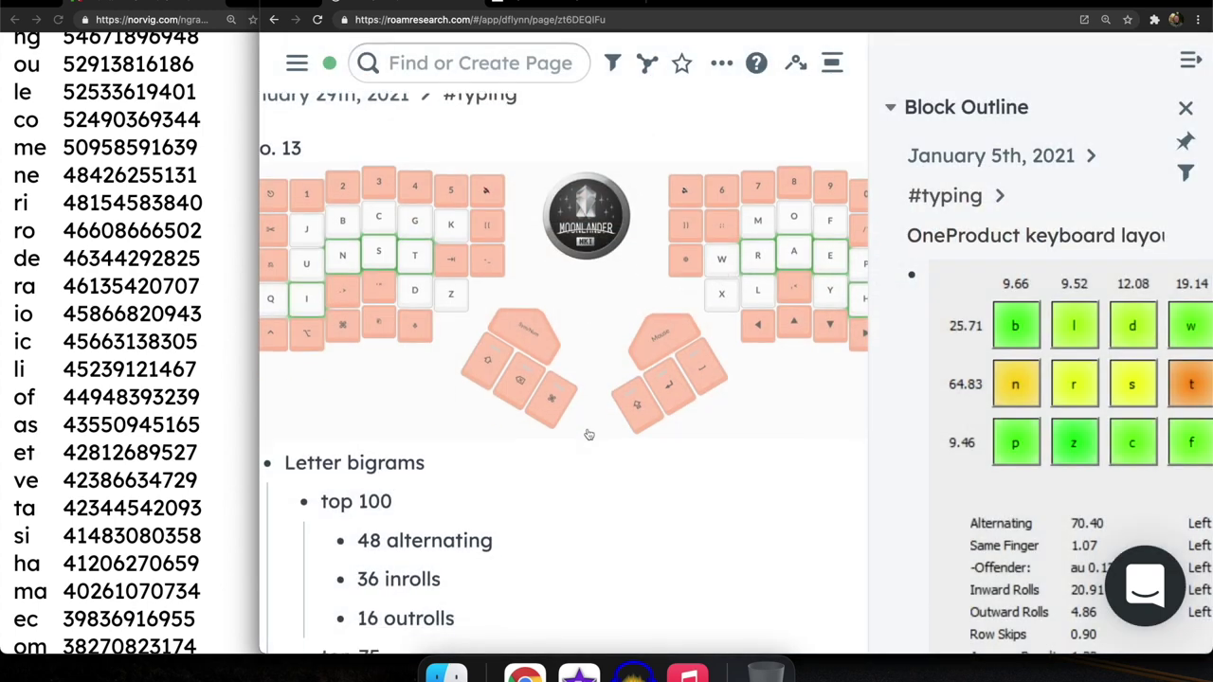
scroll(589, 434, "down", 3)
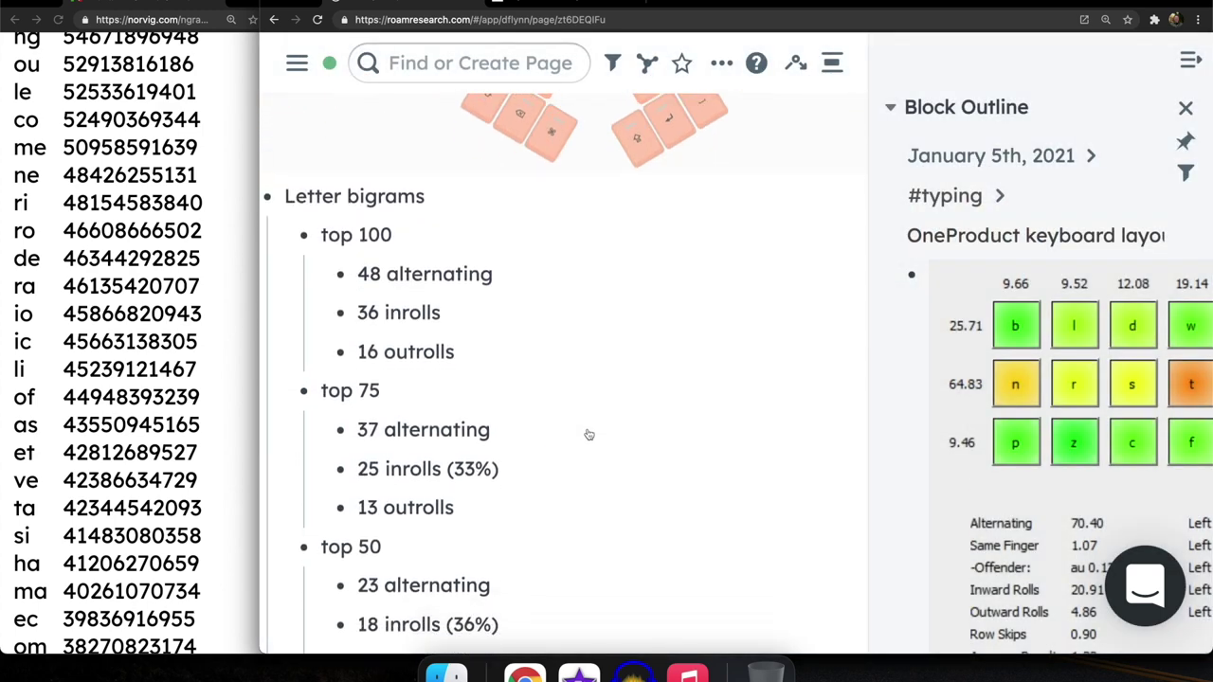
scroll(544, 334, "down", 1)
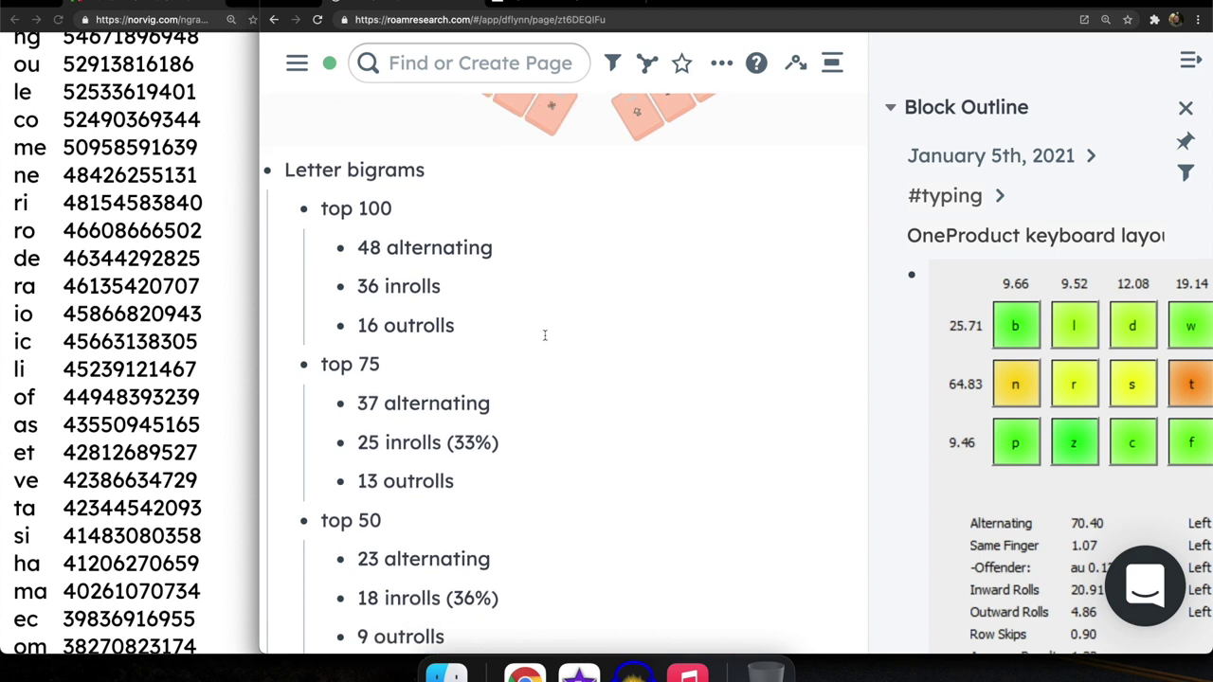
scroll(545, 335, "down", 1)
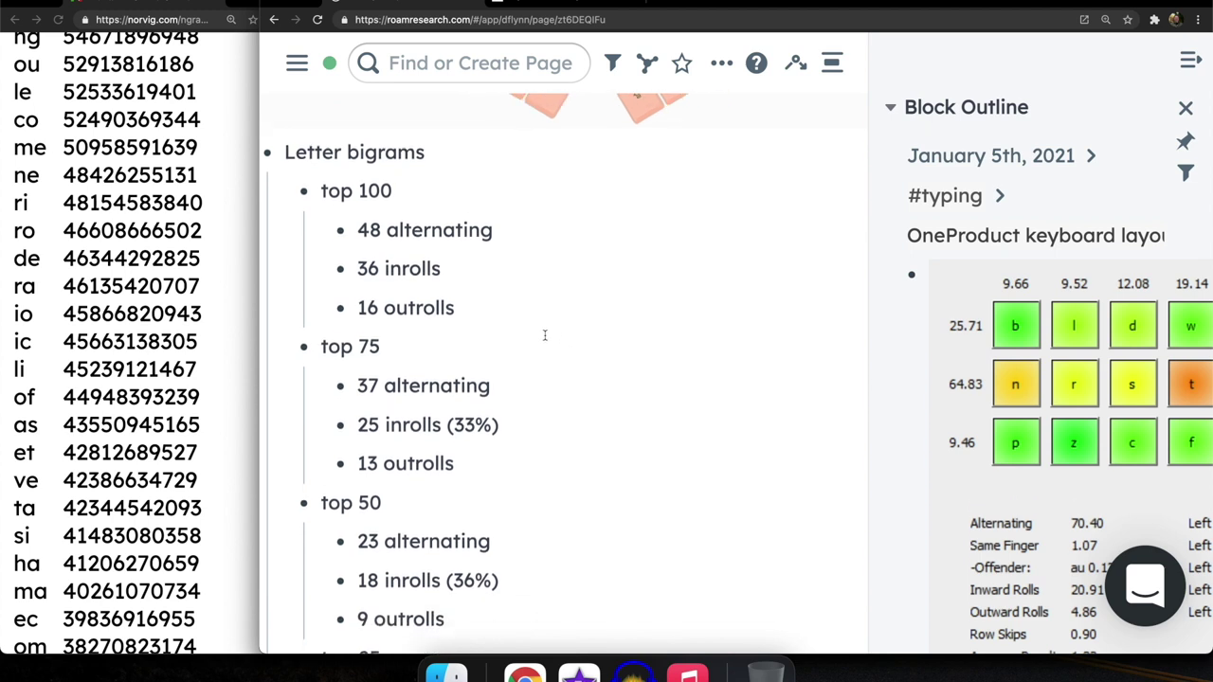
double_click(368, 260)
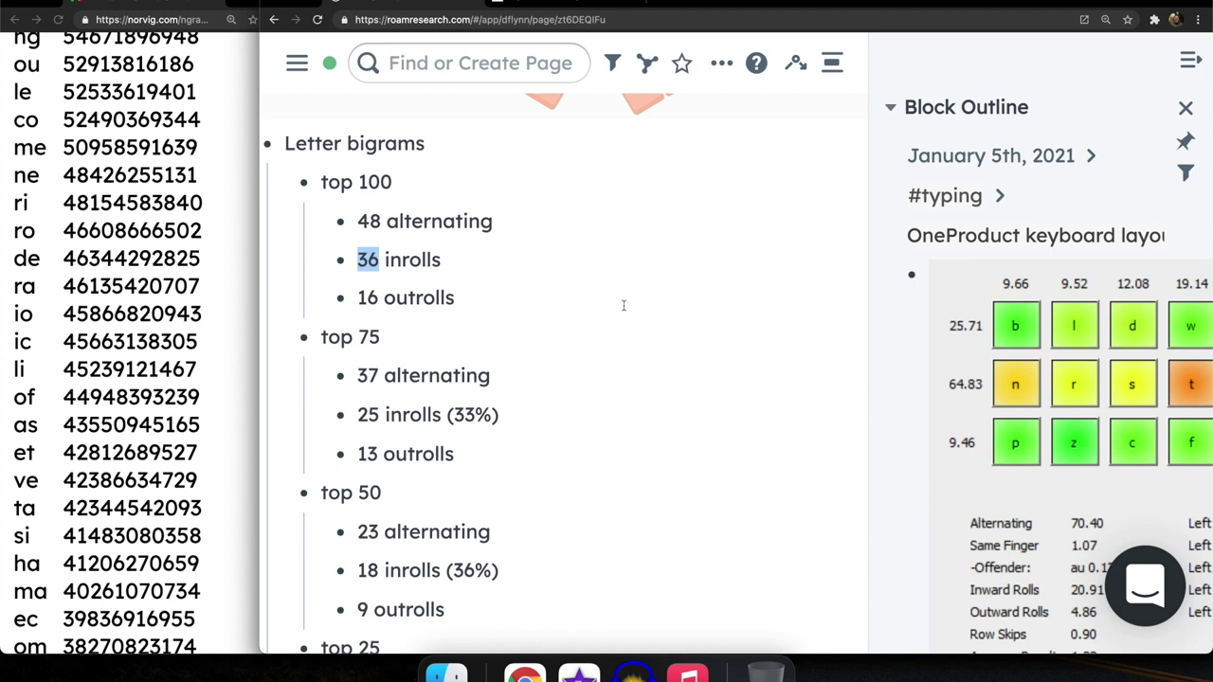
Review the top 75, top 50 and top 25 bigram figures, highlighting the top 25 inrolls
scroll(623, 305, "down", 5)
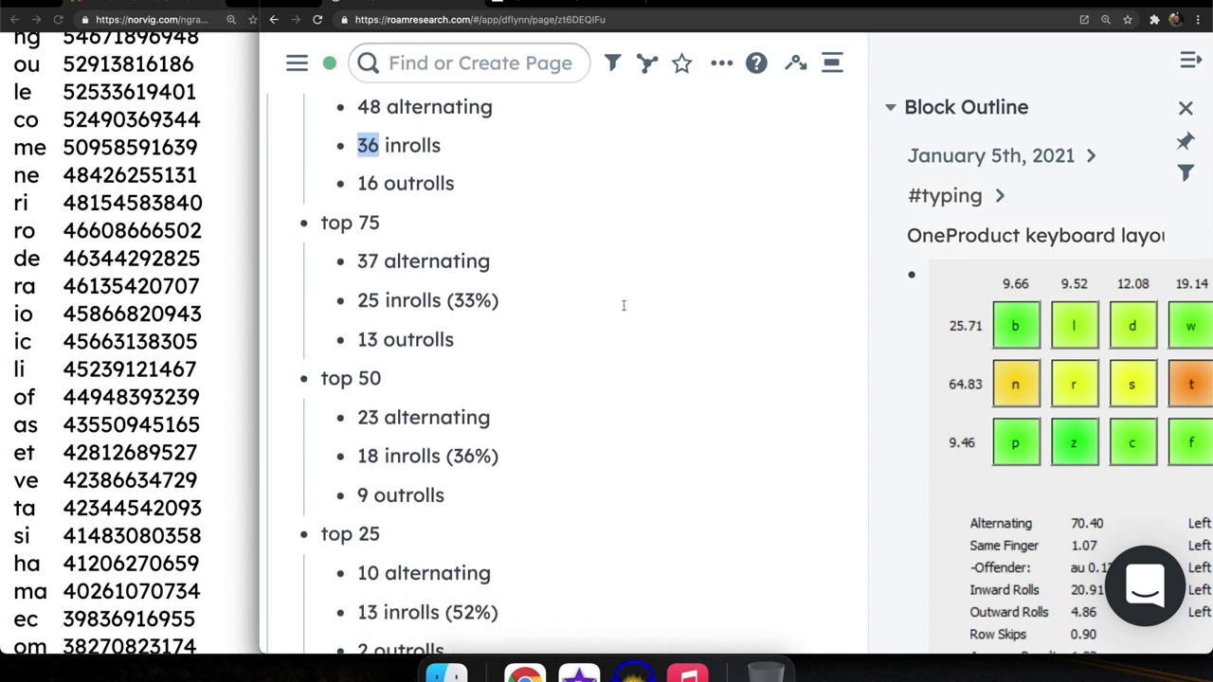
scroll(624, 305, "down", 4)
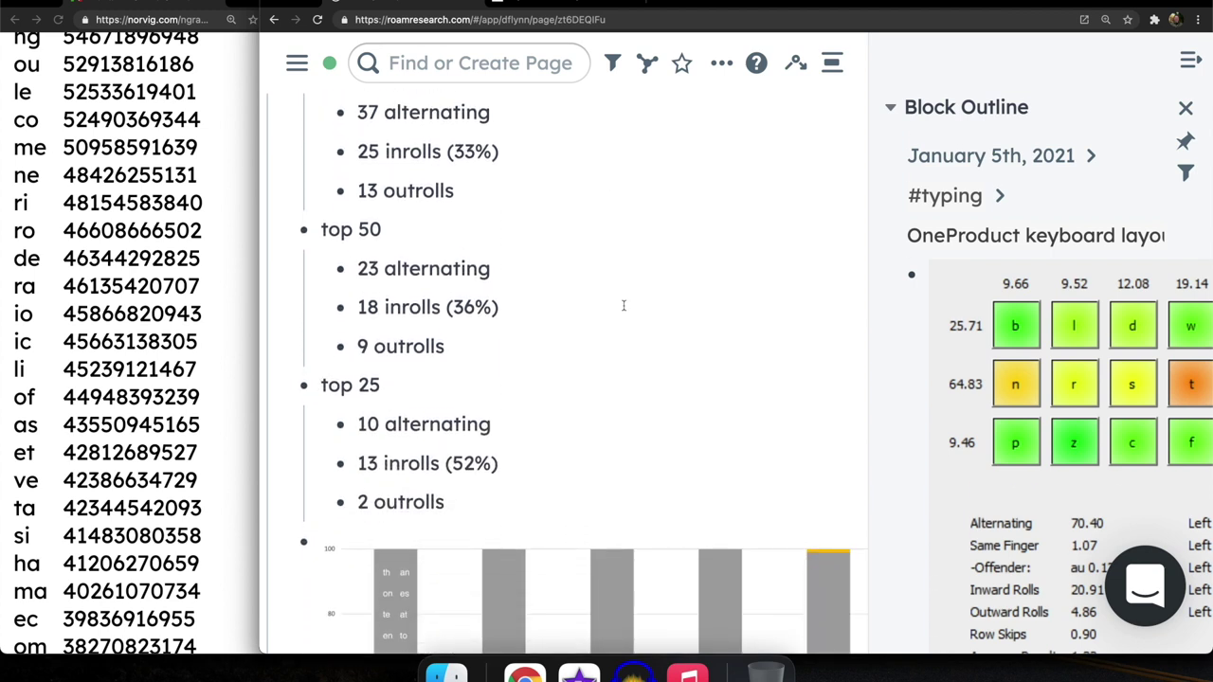
scroll(624, 305, "down", 2)
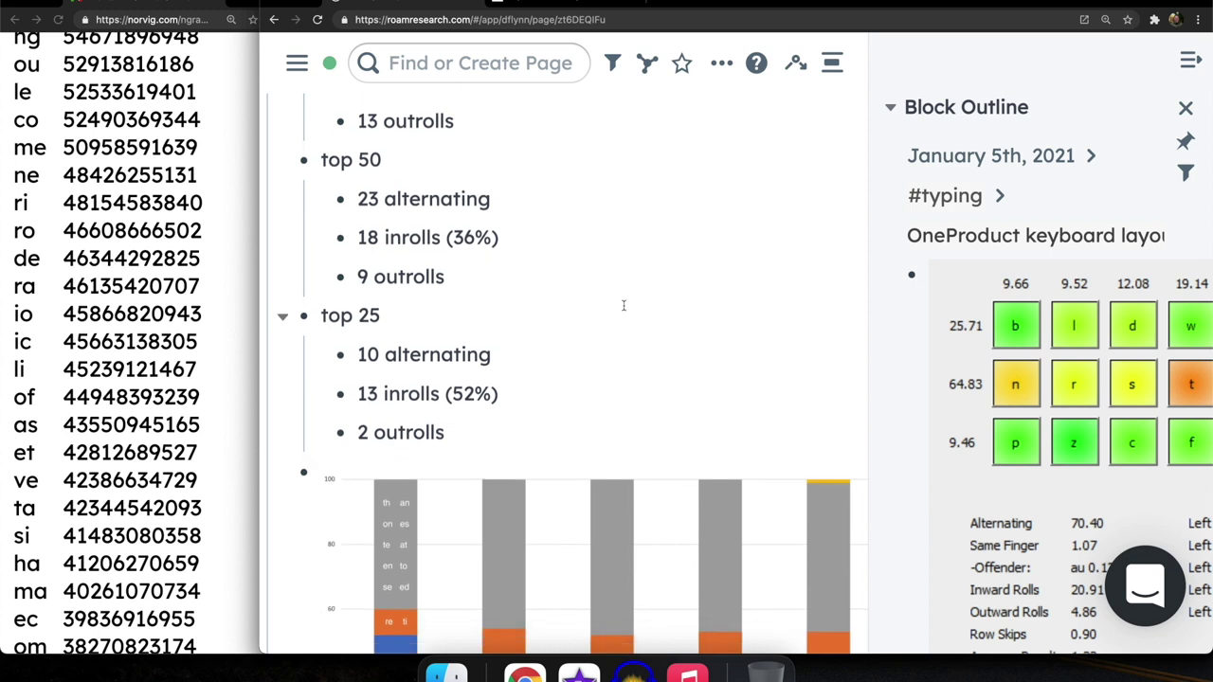
scroll(624, 305, "down", 1)
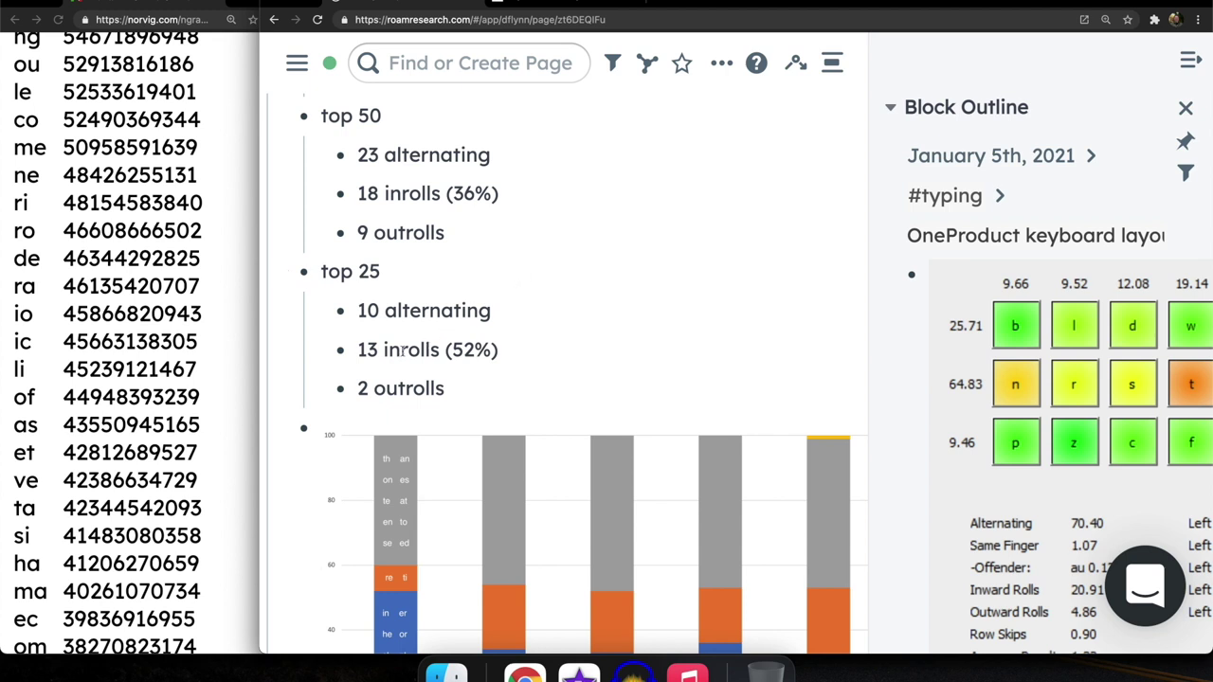
left_click_drag(360, 349, 440, 350)
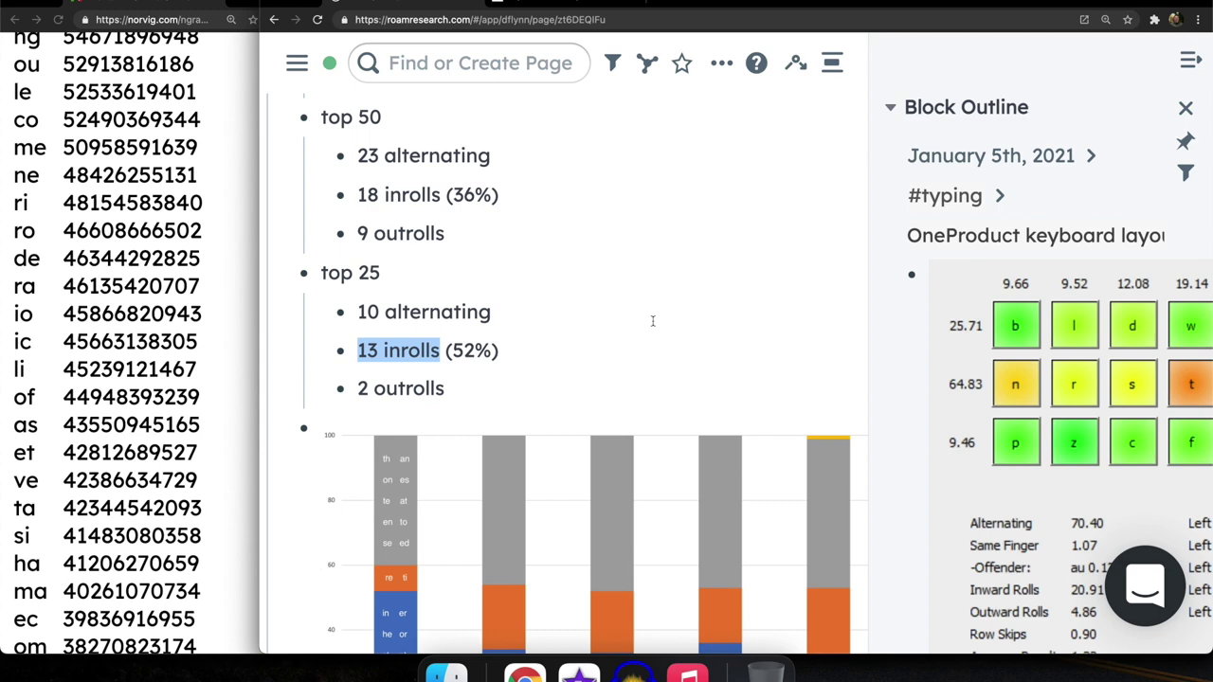
key("Up")
Look at the stacked bar chart below the top 25 bigram figures
scroll(651, 322, "down", 1)
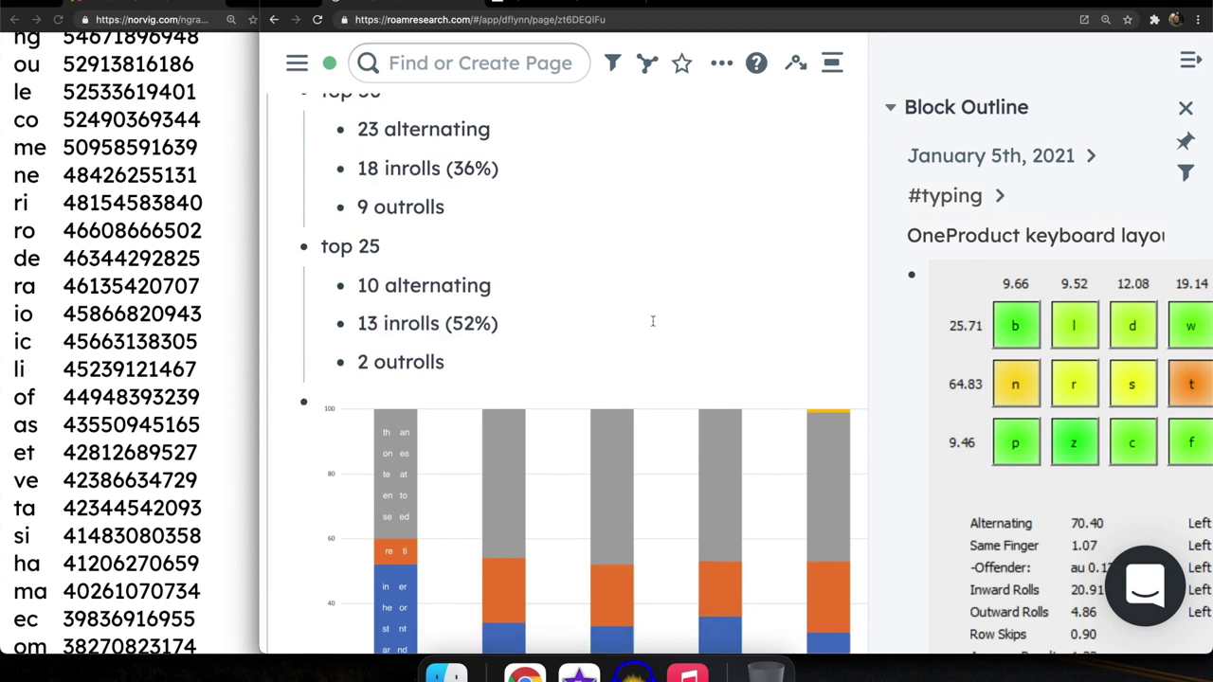
scroll(652, 321, "down", 5)
left_click(556, 312)
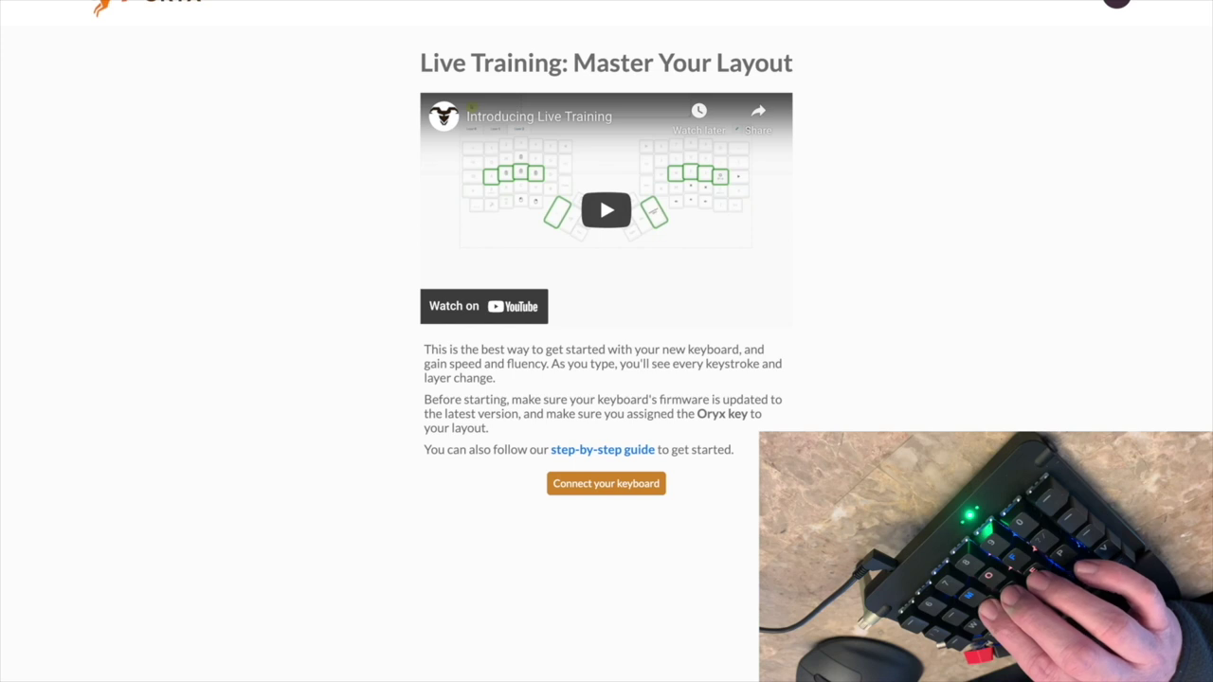
In Oryx Live Training, connect the paired Moonlander Mark I keyboard and start the training session
left_click(646, 493)
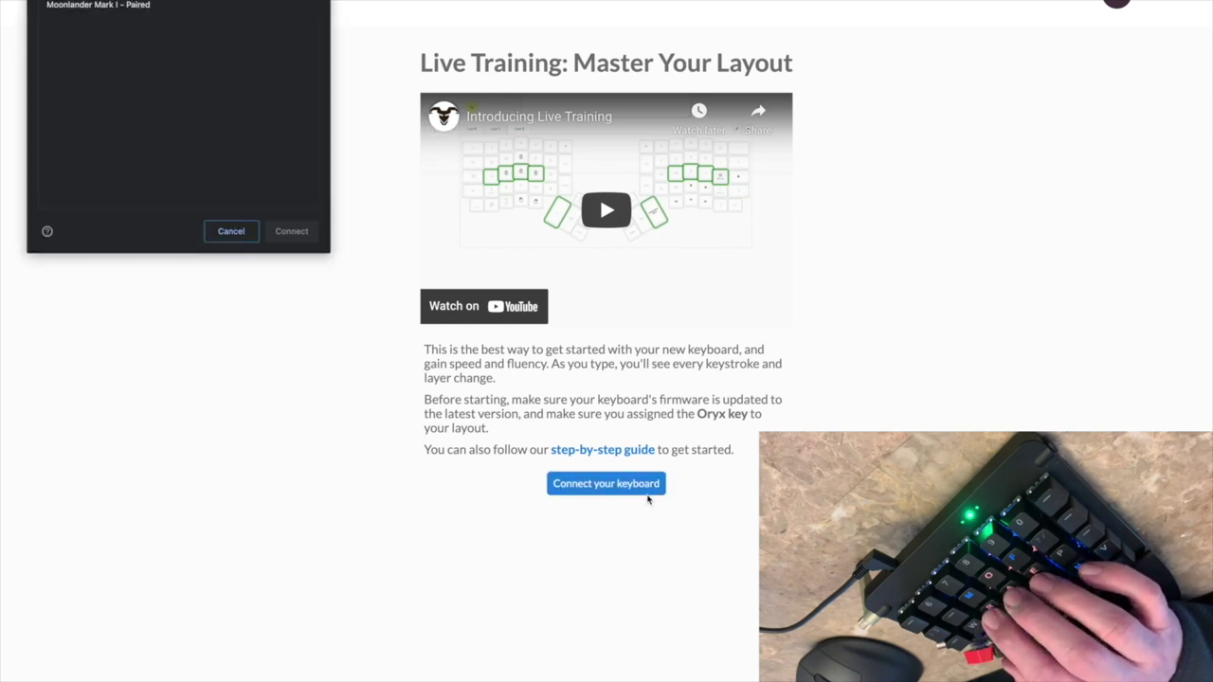
left_click(59, 5)
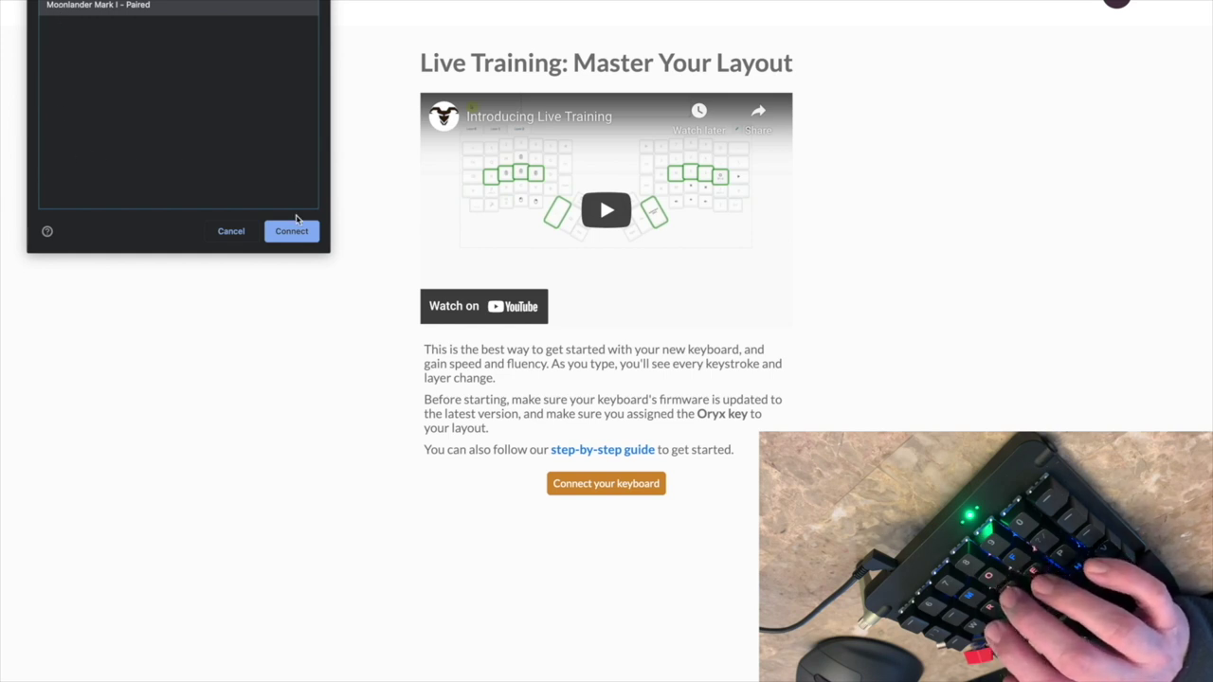
left_click(297, 232)
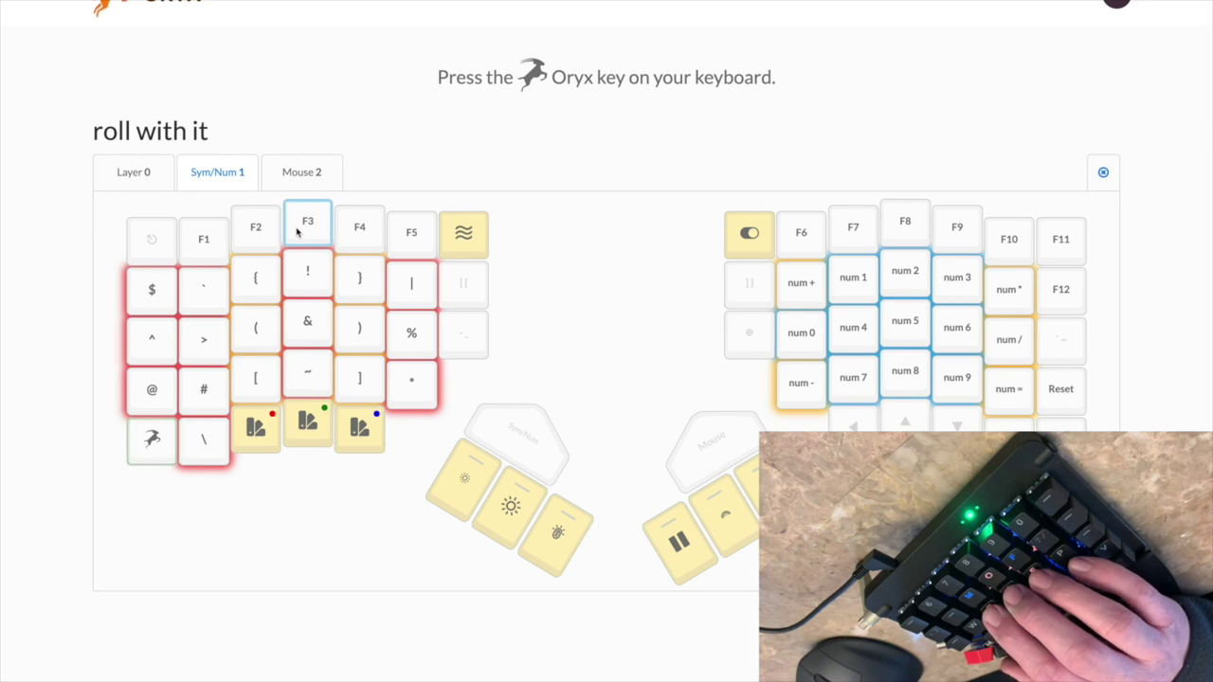
key("super")
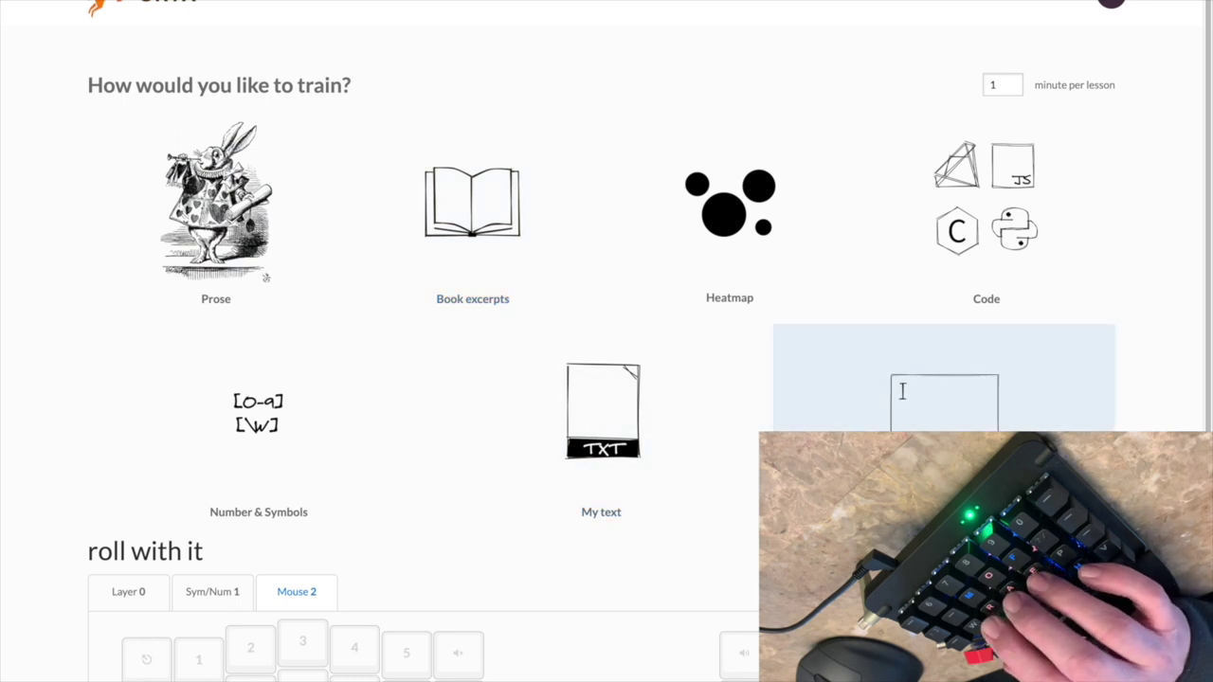
Open the free-typing training area and enter the right-hand roll sequence "er ar he ha ho ve have ow"
left_click(1083, 421)
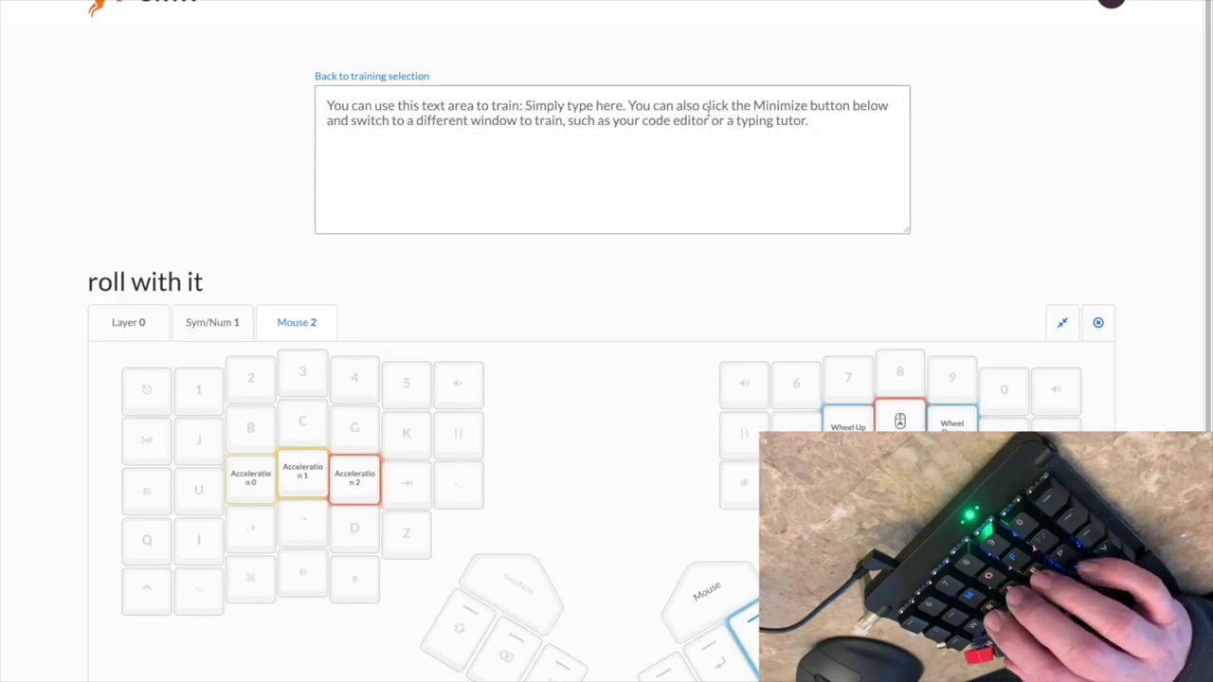
left_click(706, 111)
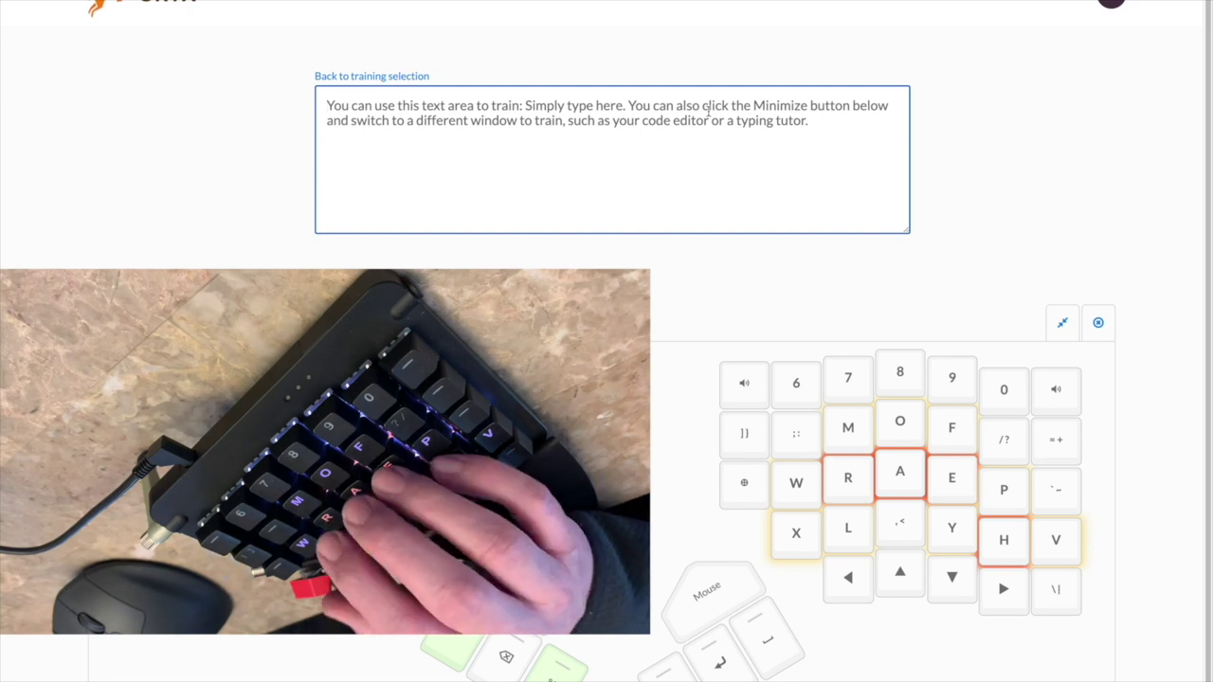
type("er")
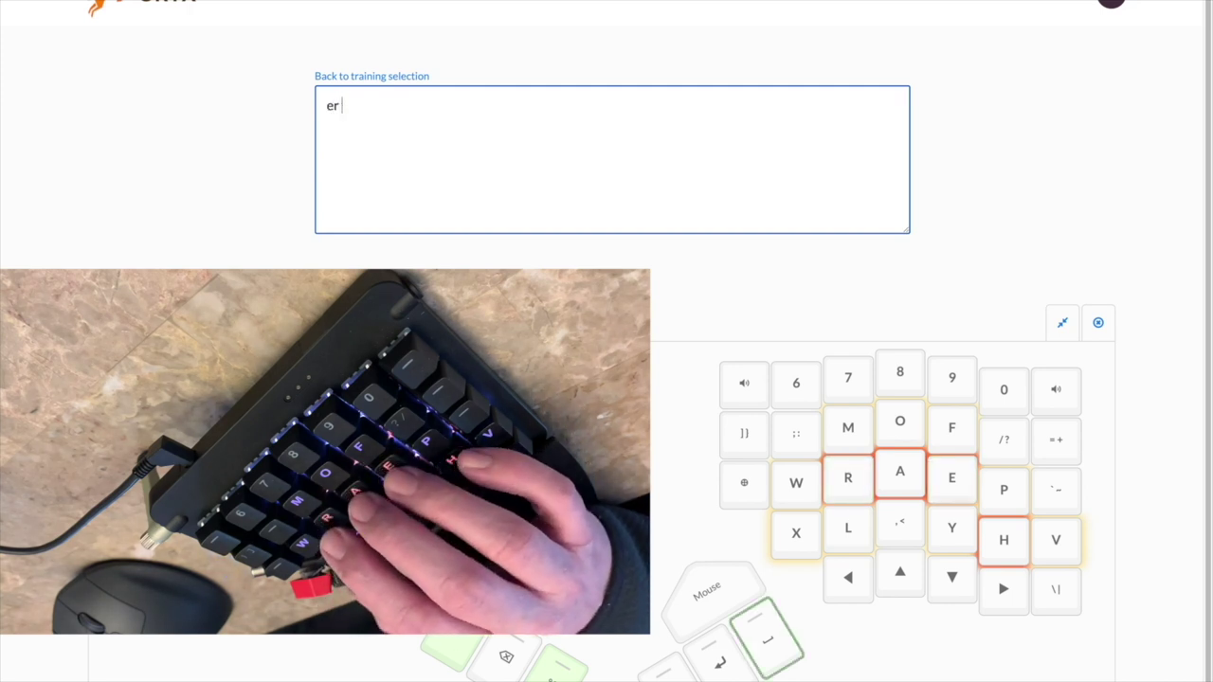
type(" ar ")
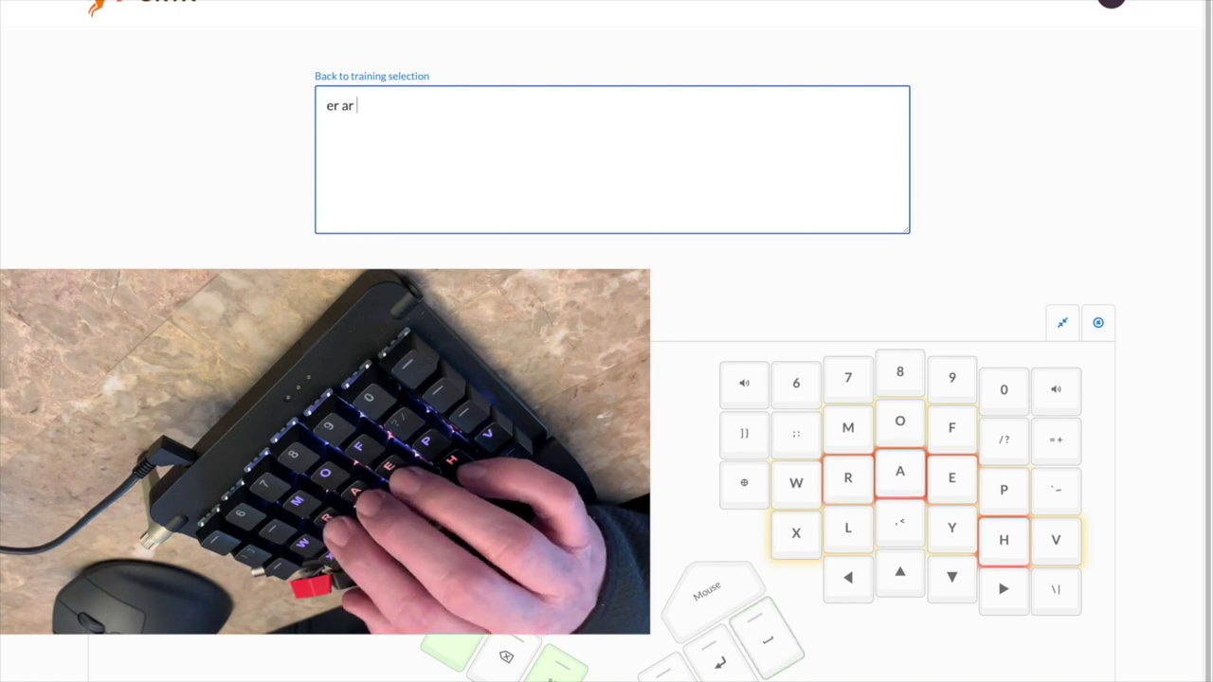
type("he ")
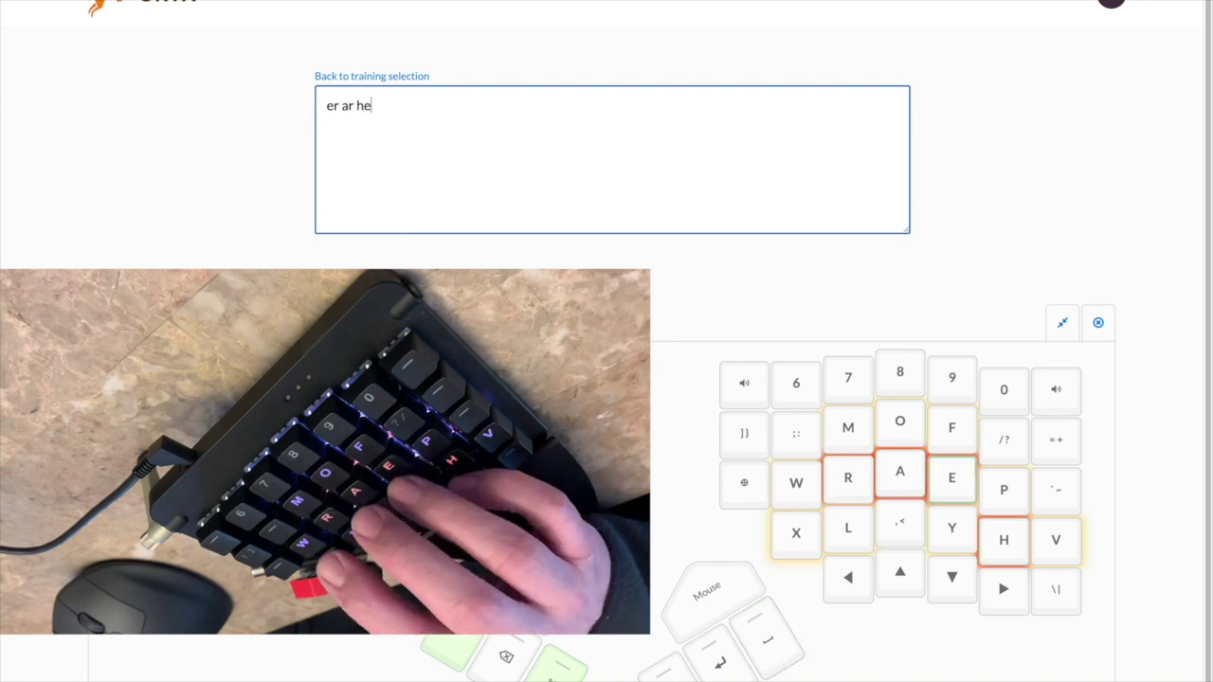
type("ha ho ")
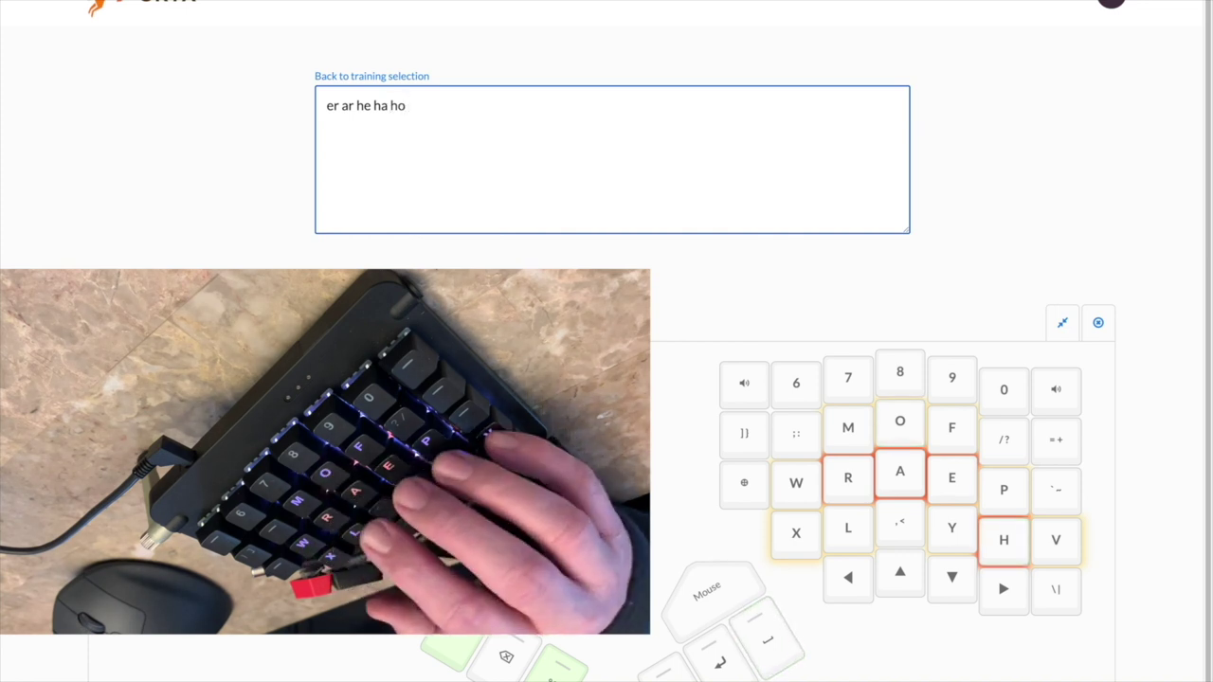
type("ve ")
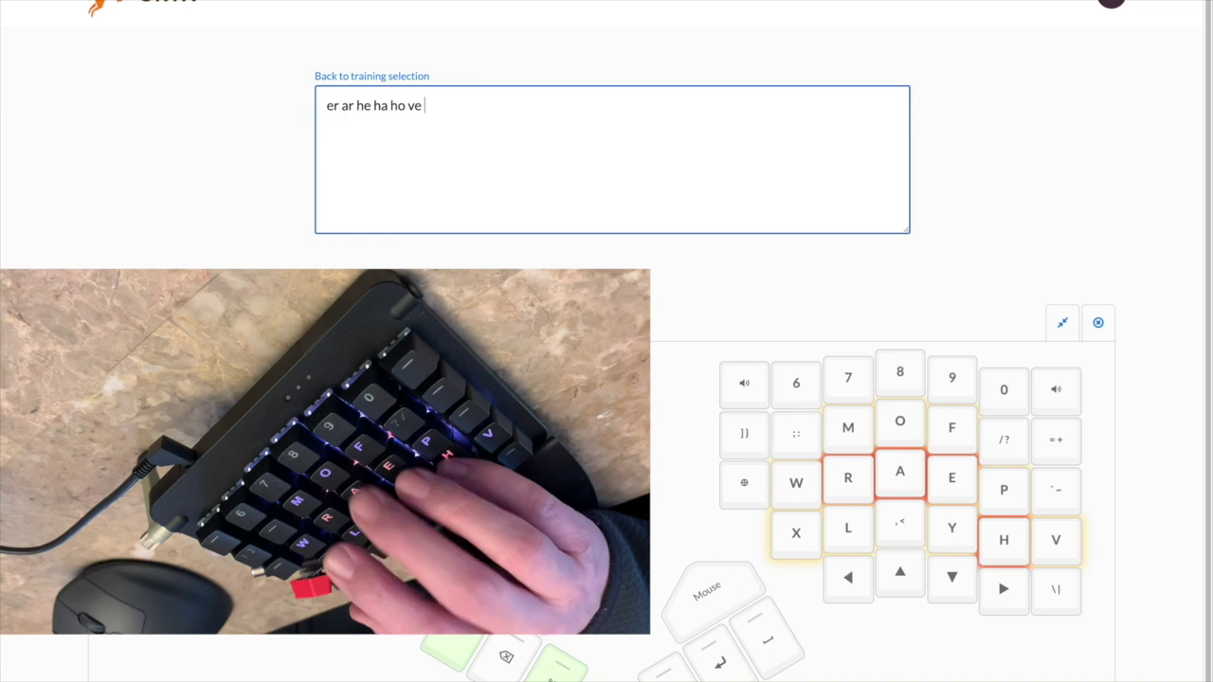
type("have ")
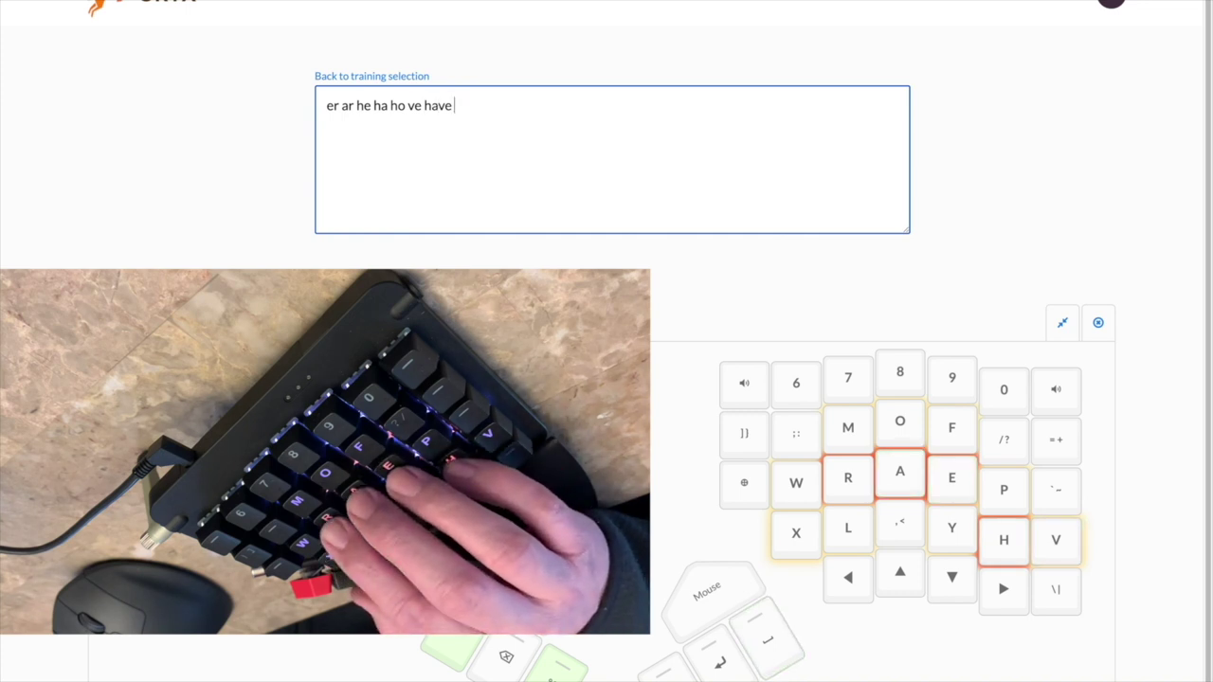
type("ow")
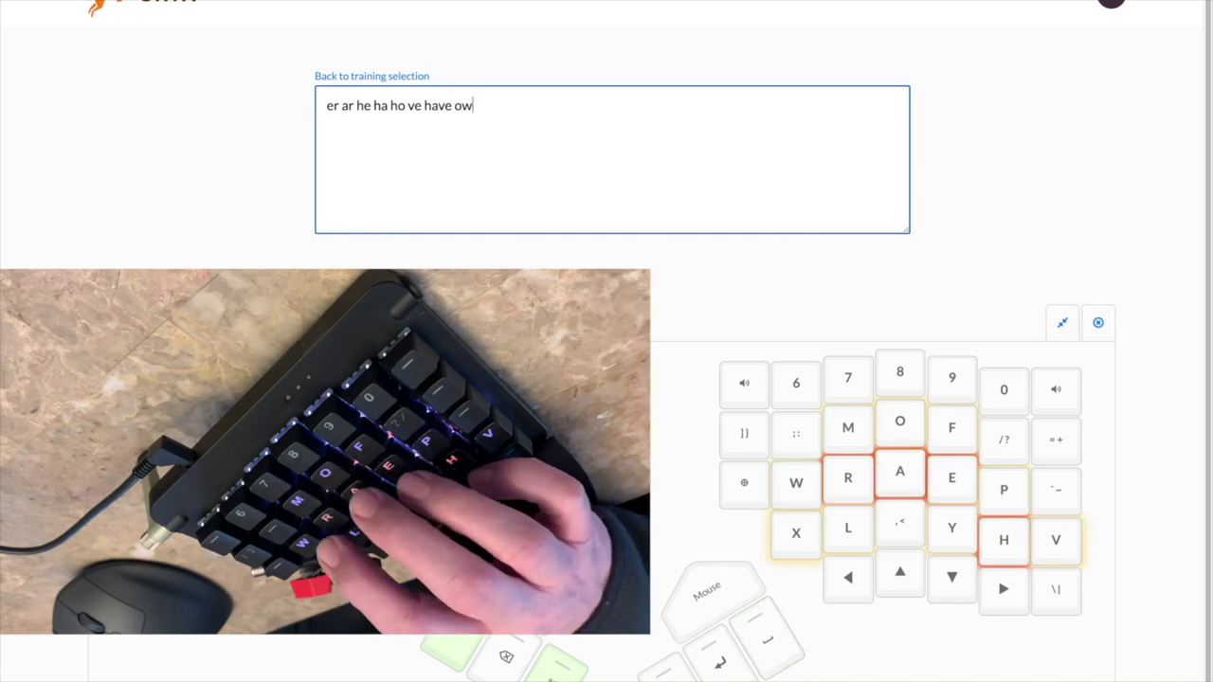
Add a second line of rolls to the training text: "ew pr pl from from for or alel ex peopl"
key("Return")
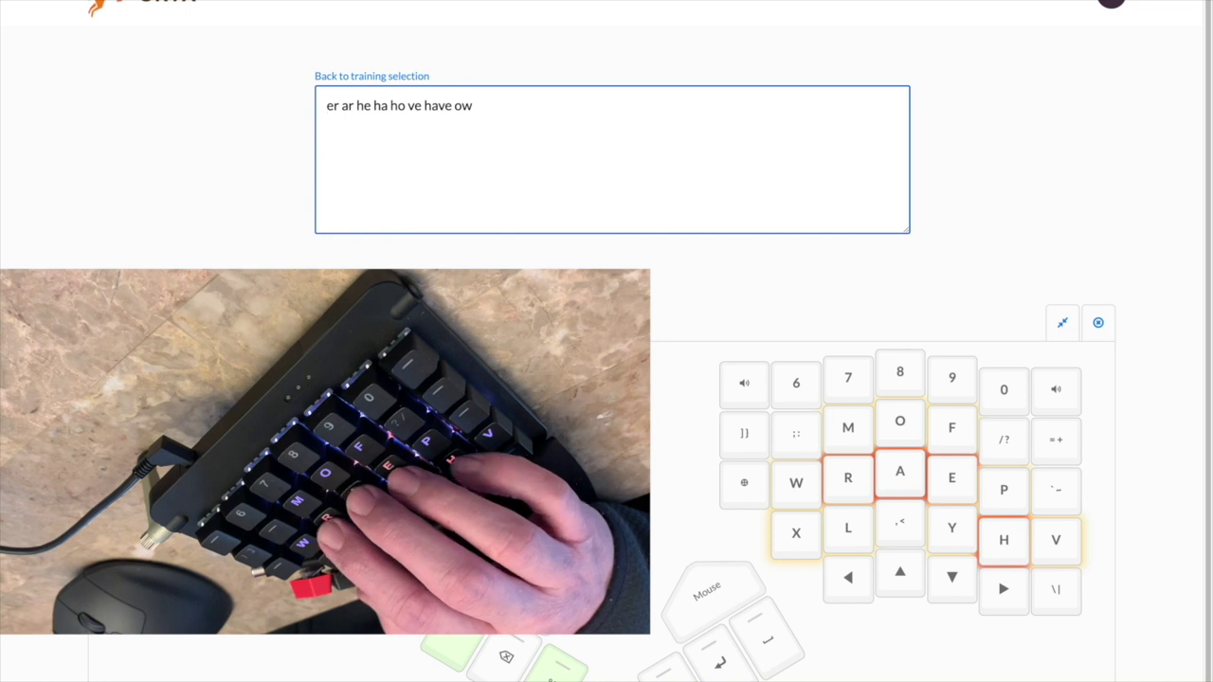
type("ew p")
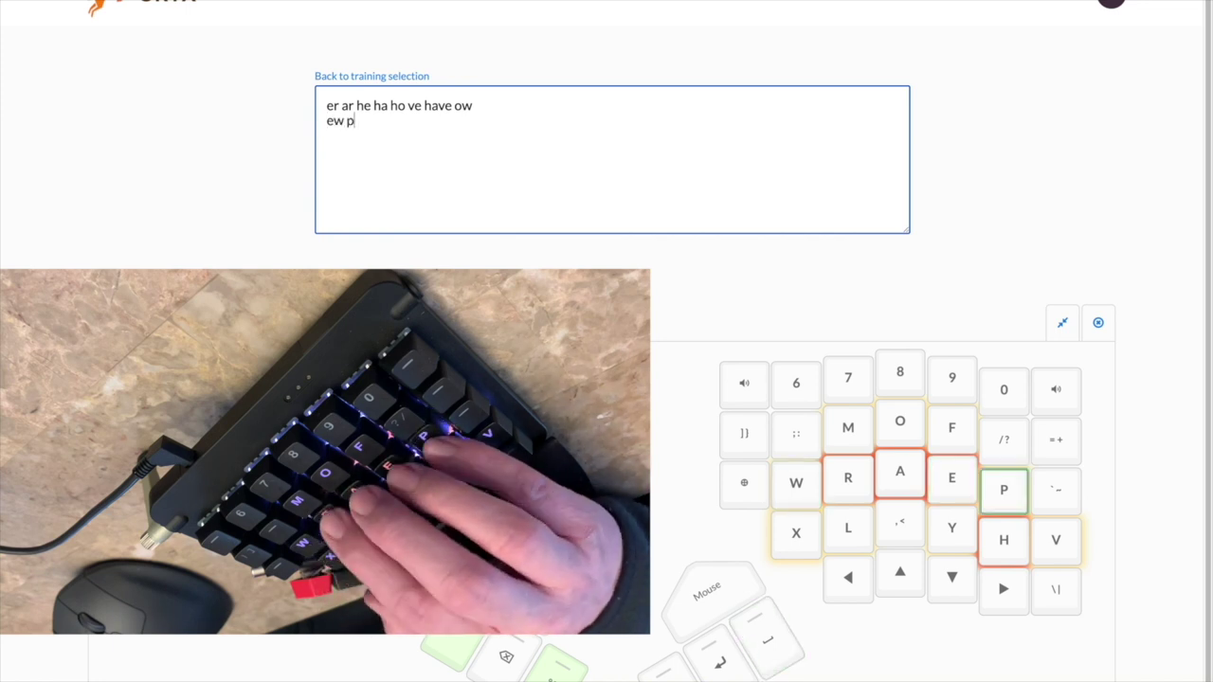
type("r pl")
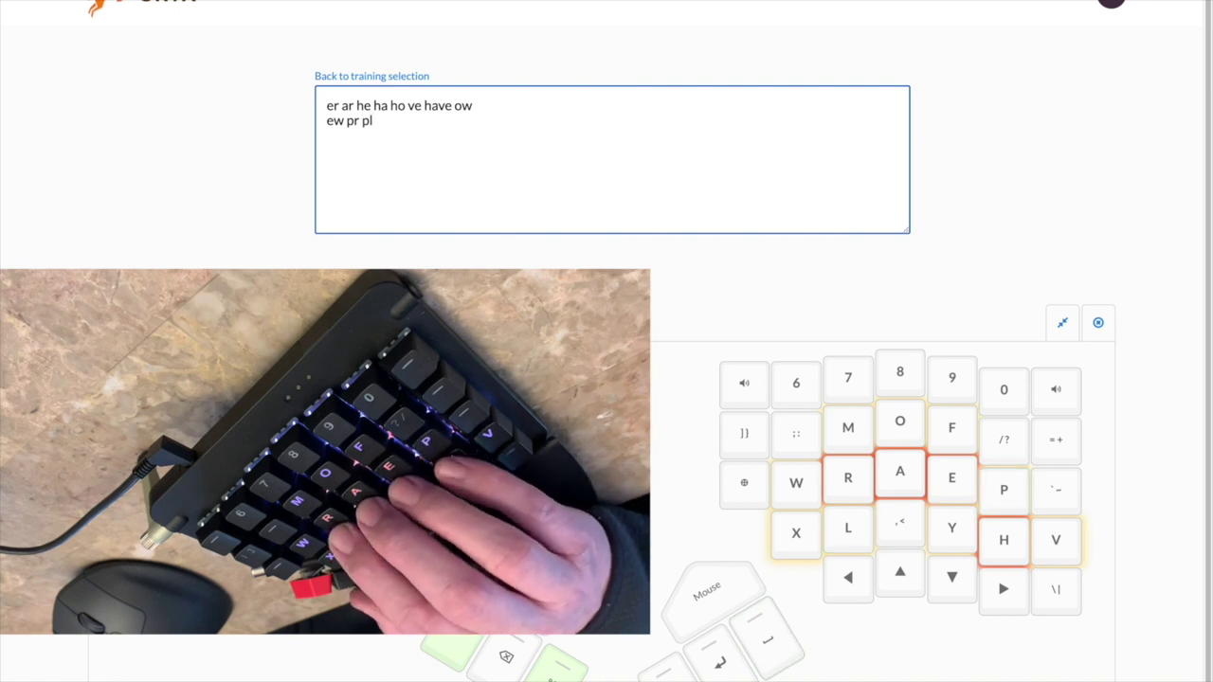
type(" fr")
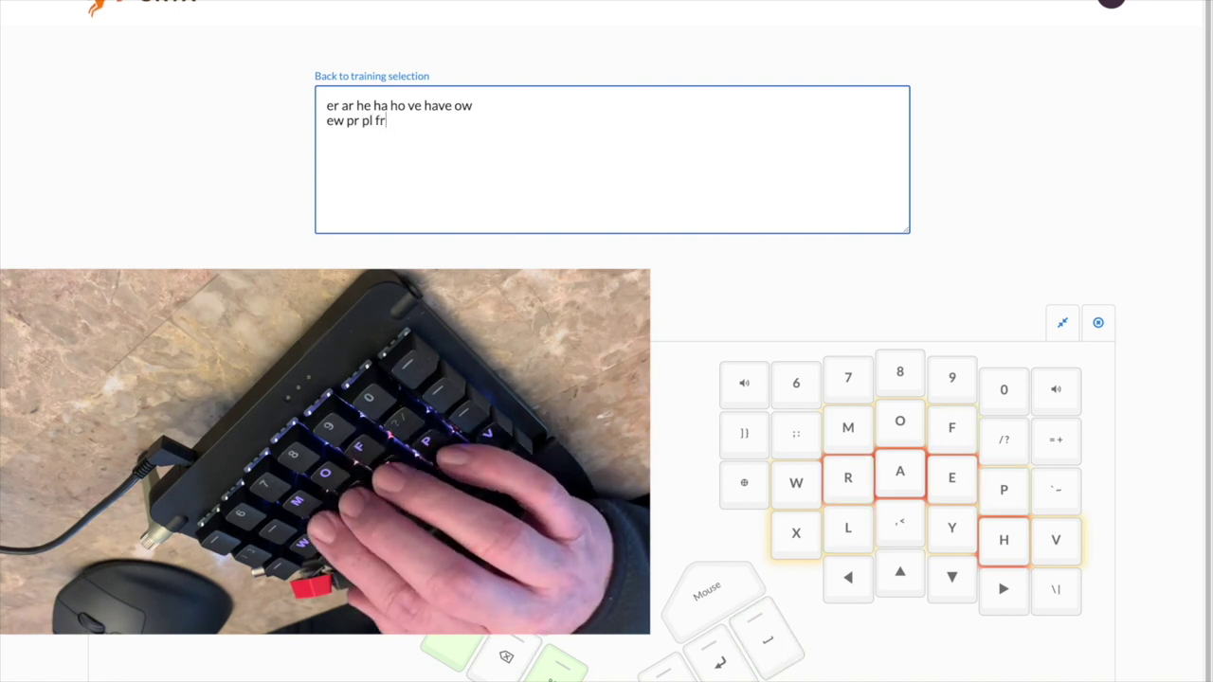
type("om ")
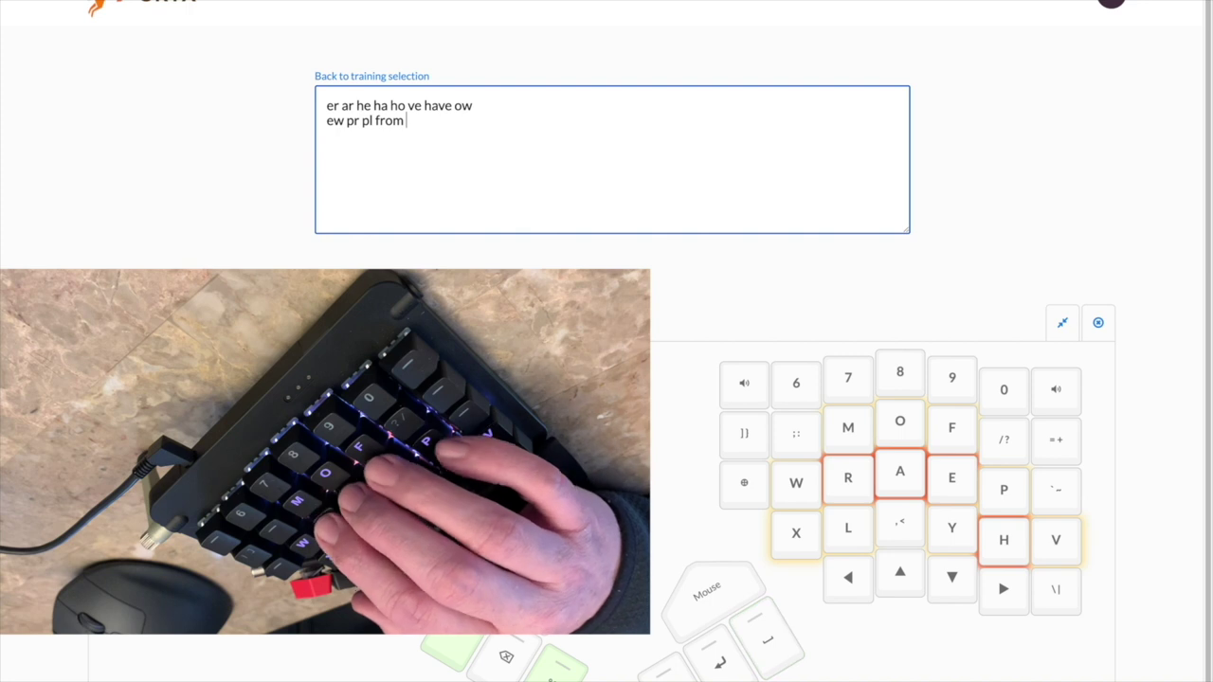
type("from for ")
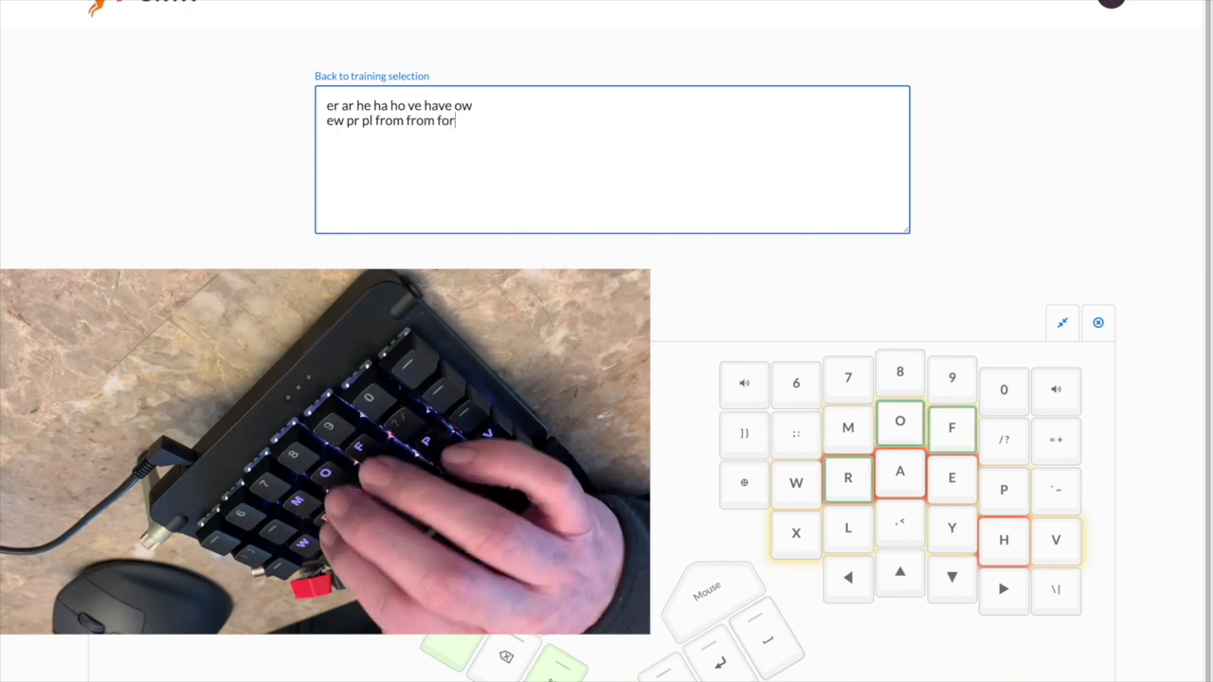
type("or ")
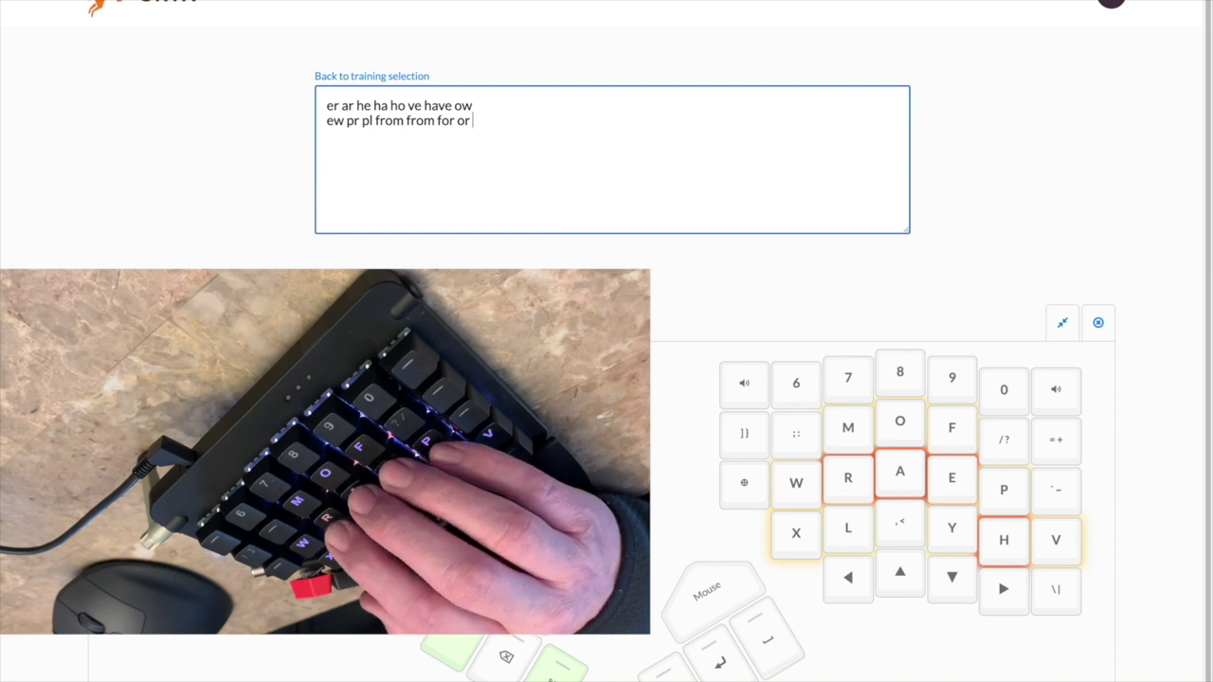
type("alel")
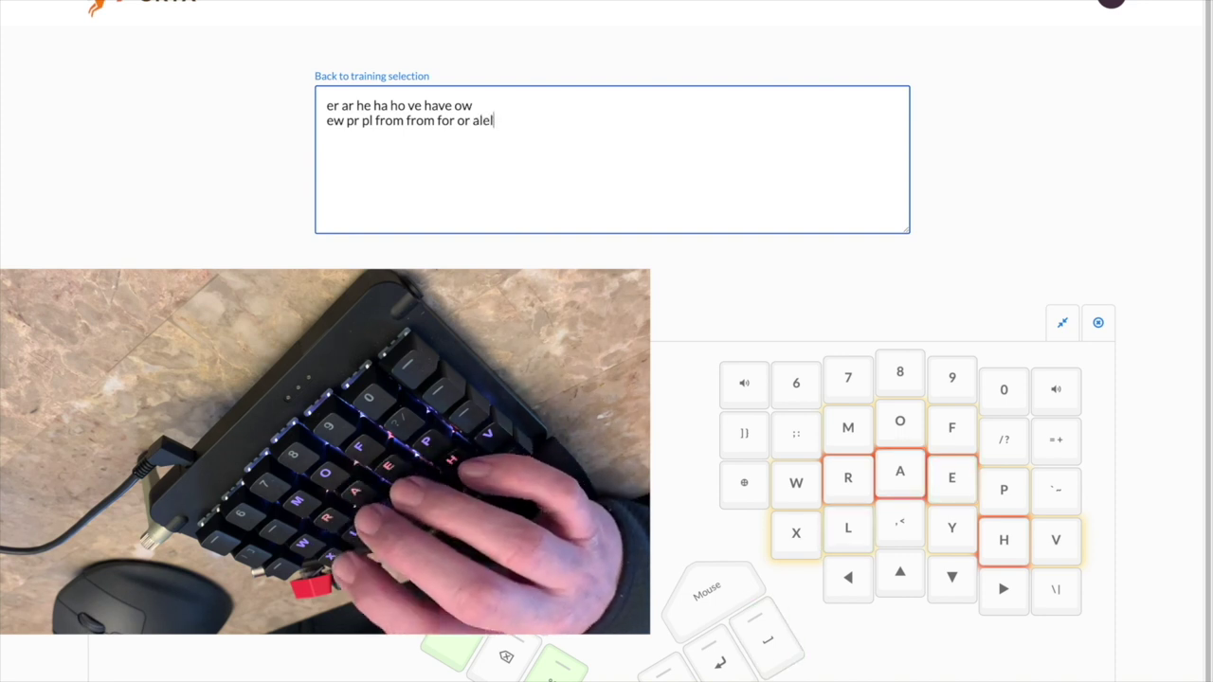
type(" ex")
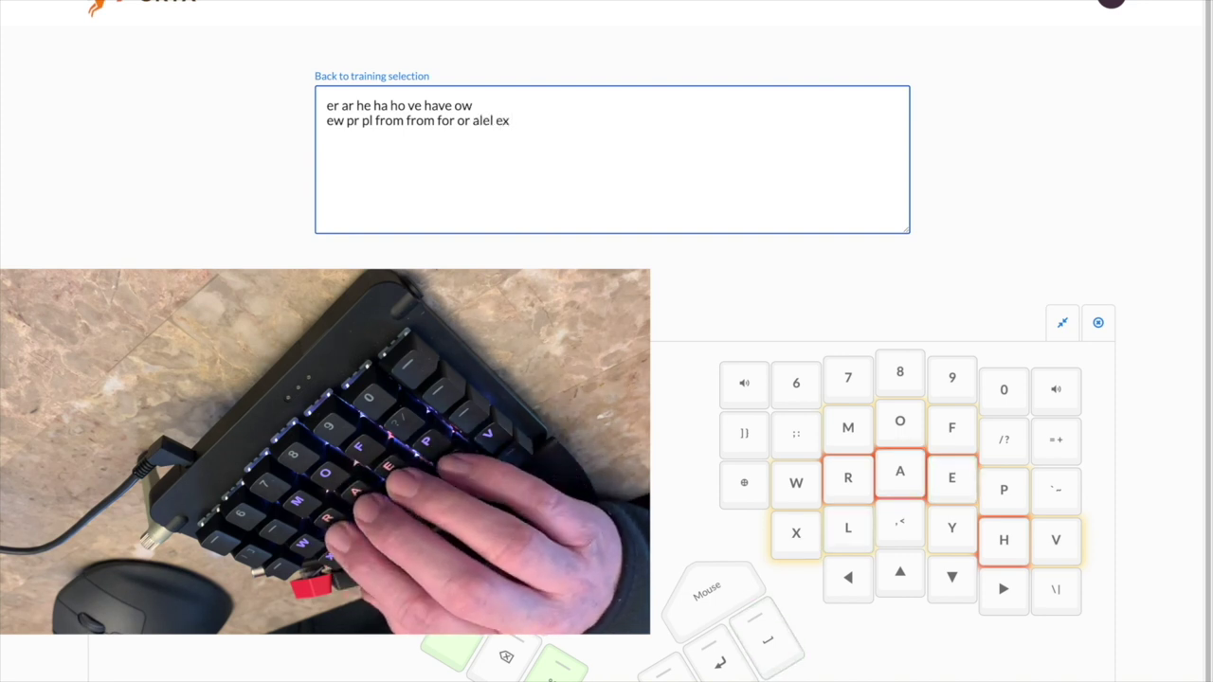
type(" peo")
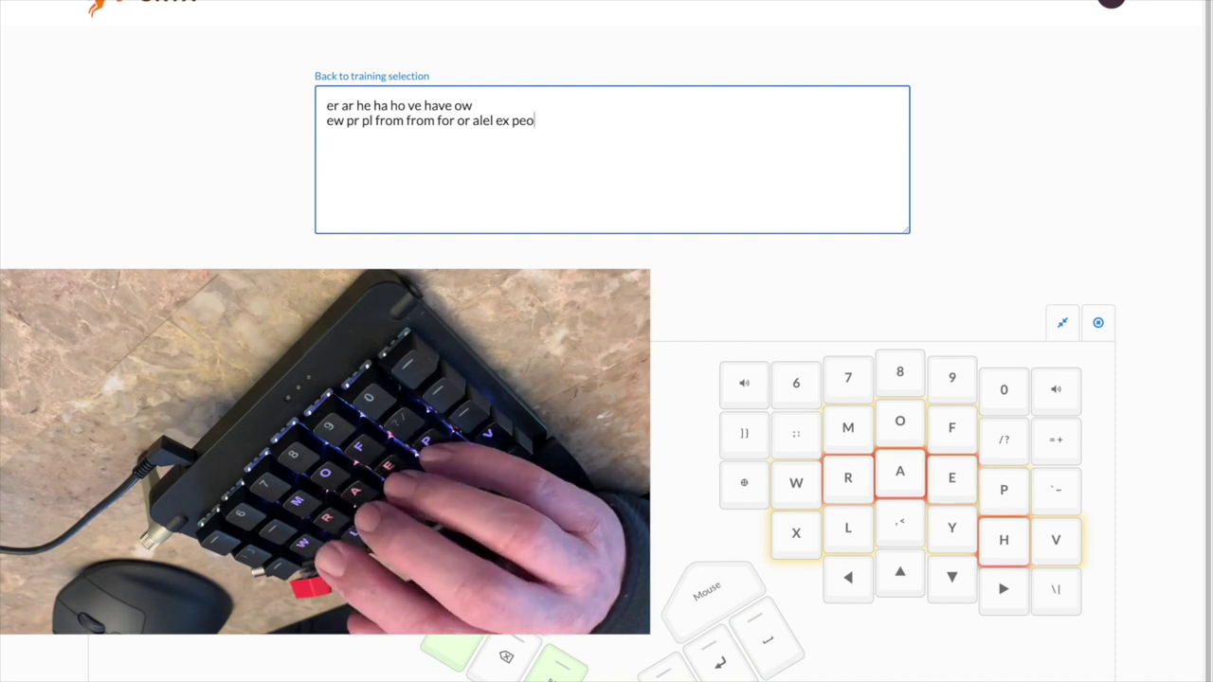
type("pl")
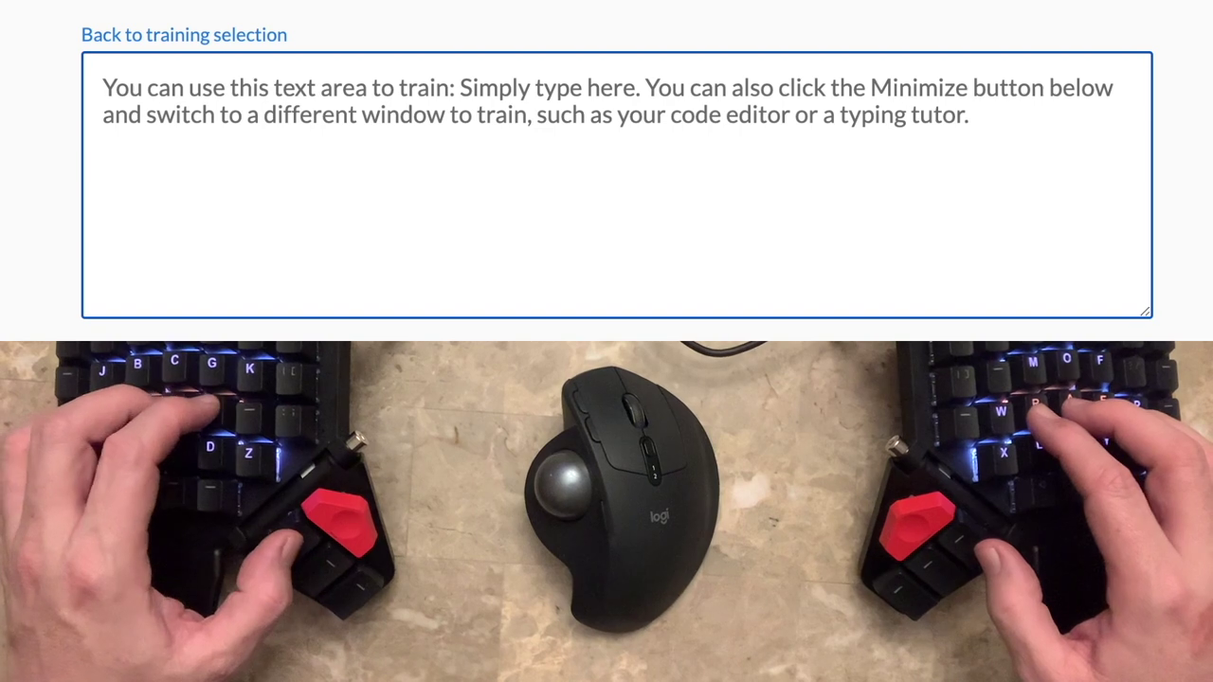
Enter the two-handed practice words "hearing for America" in the empty training text area
type("hearing")
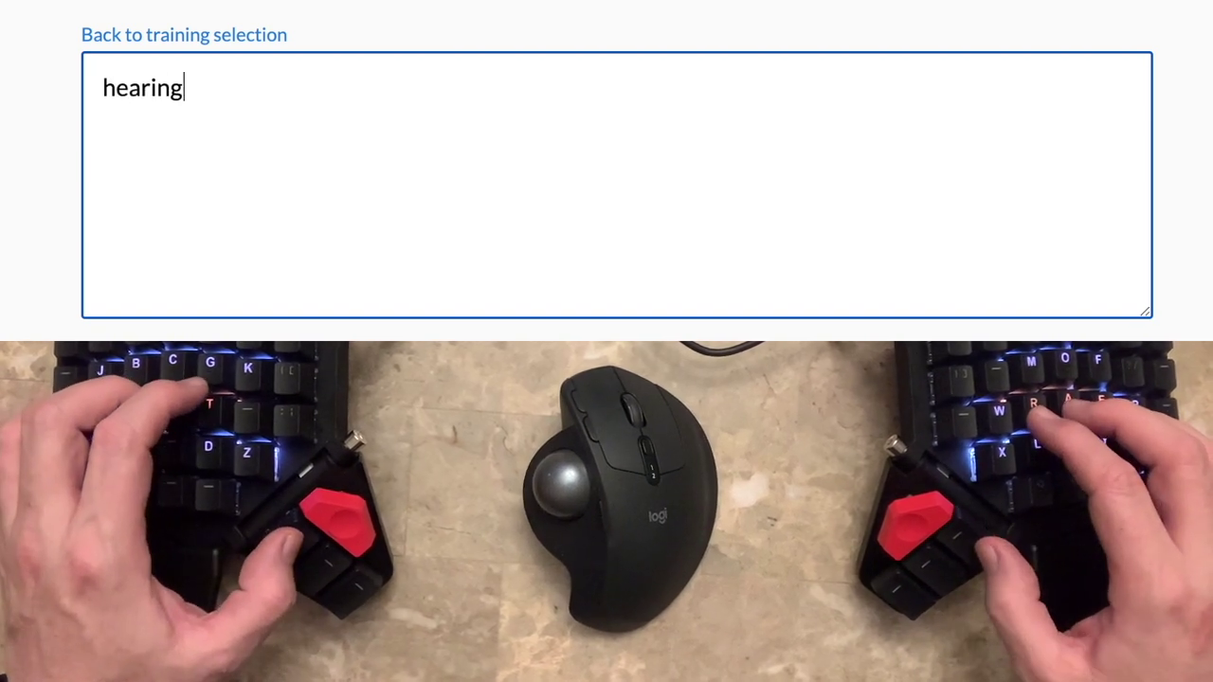
type(" fo")
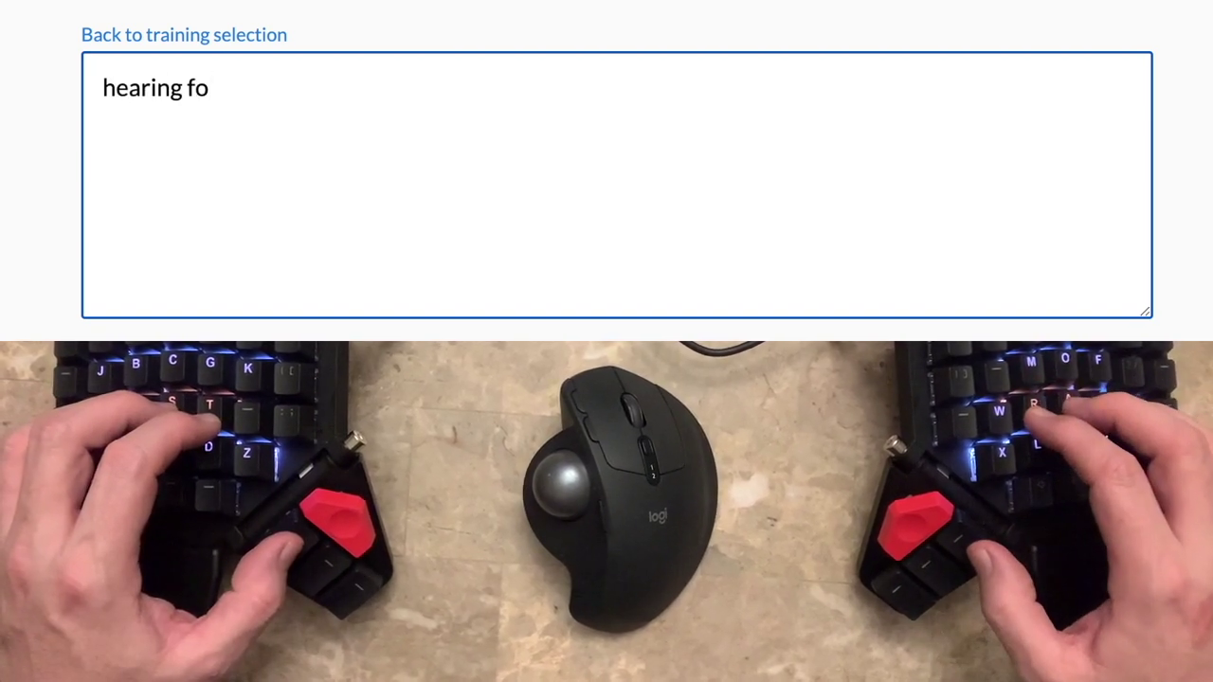
key("BackSpace")
key("BackSpace")
key("BackSpace")
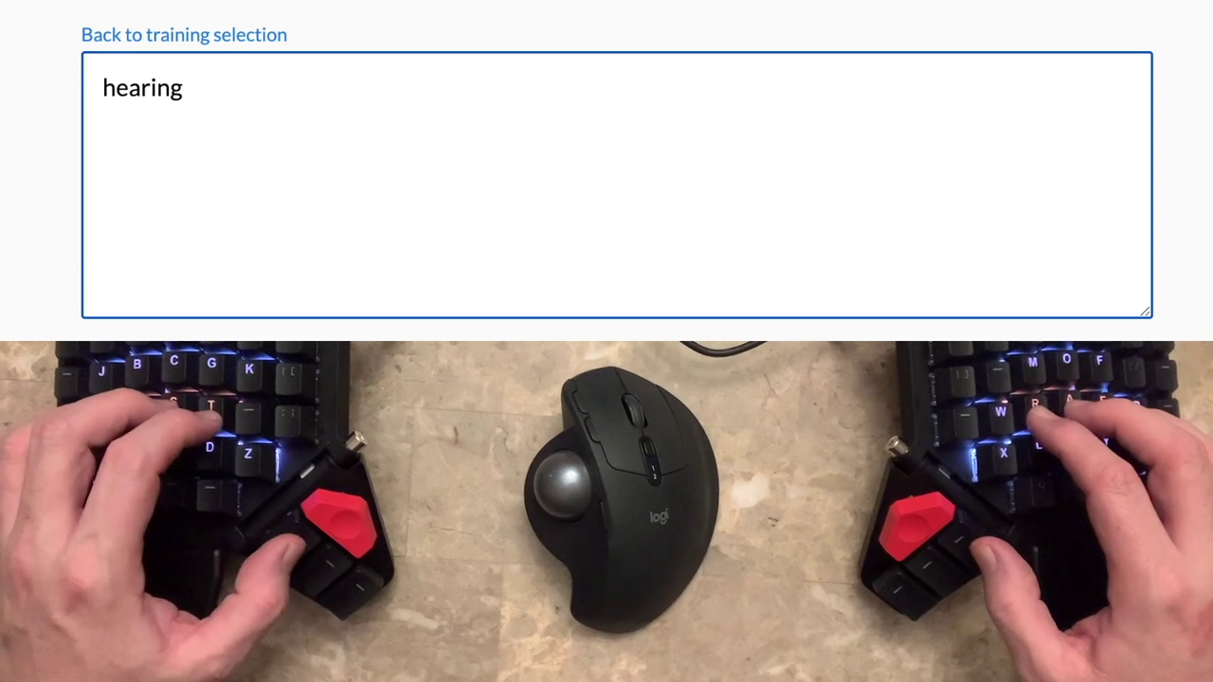
type("for ")
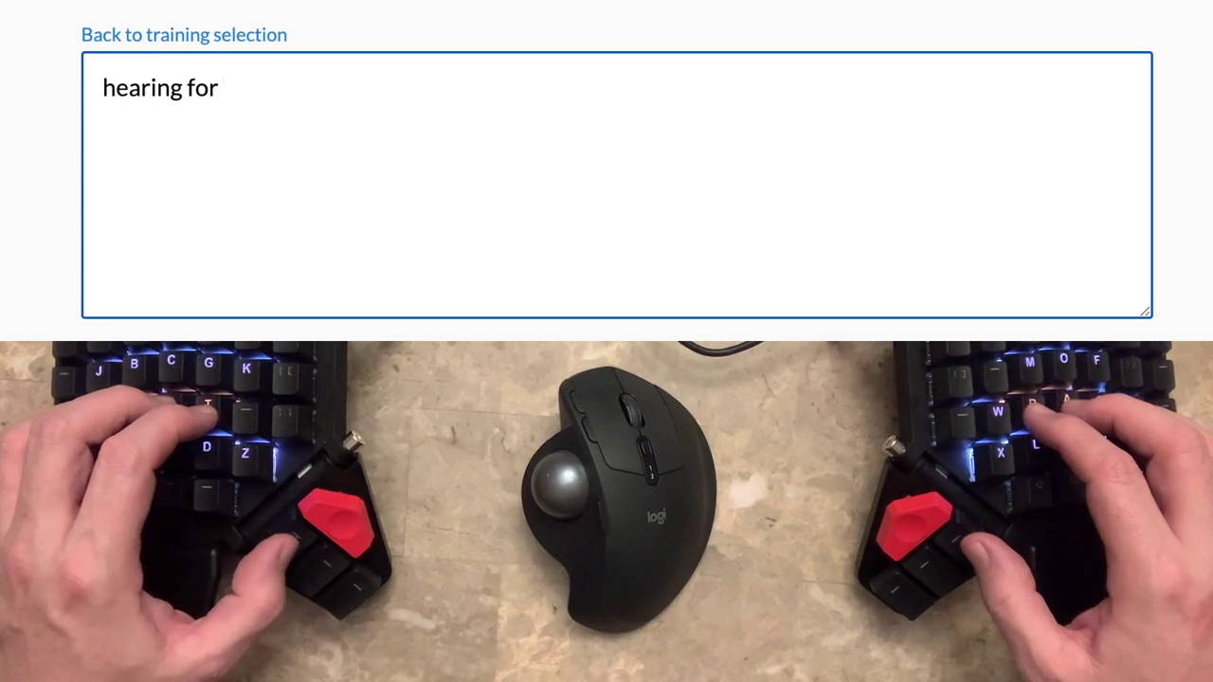
type("Amer")
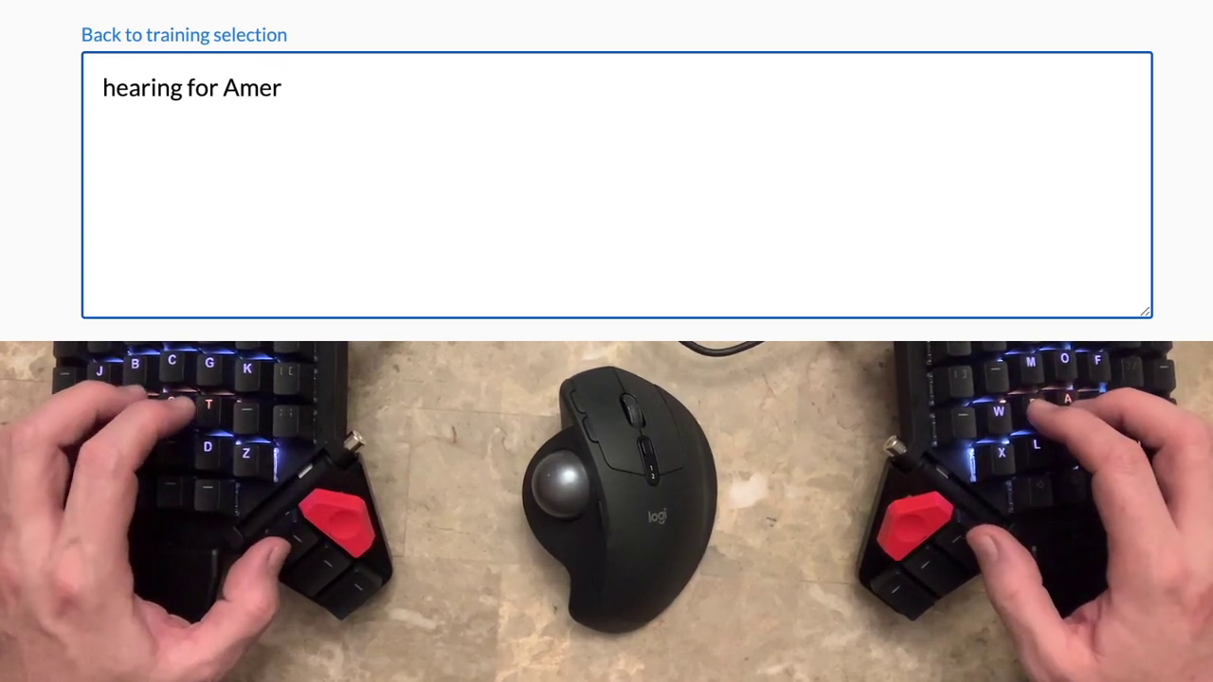
type("ica")
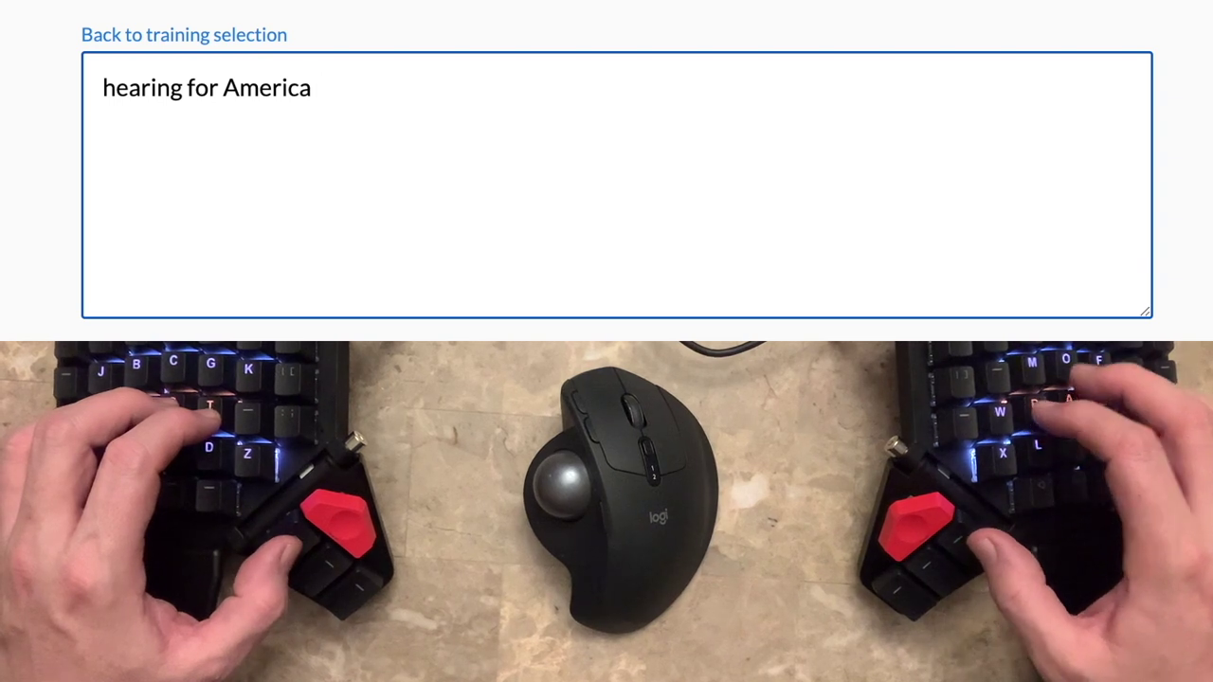
Add the practice word "originality" after "America" in the training text
type("orig")
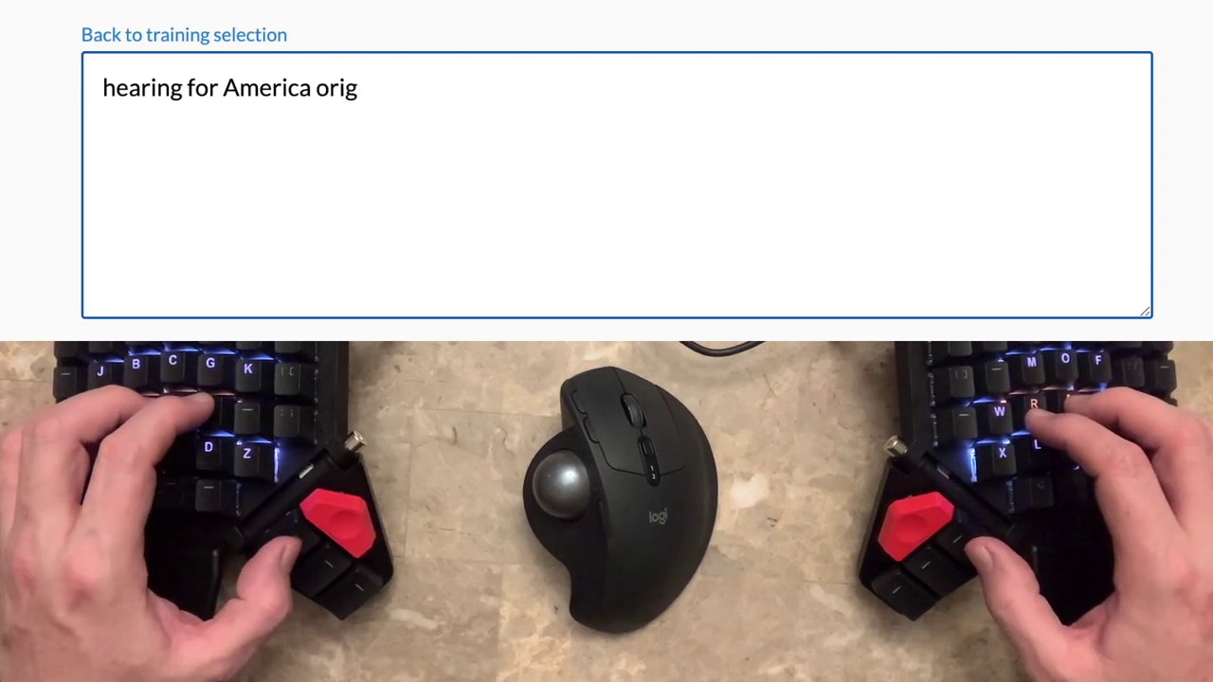
type("in")
type("a")
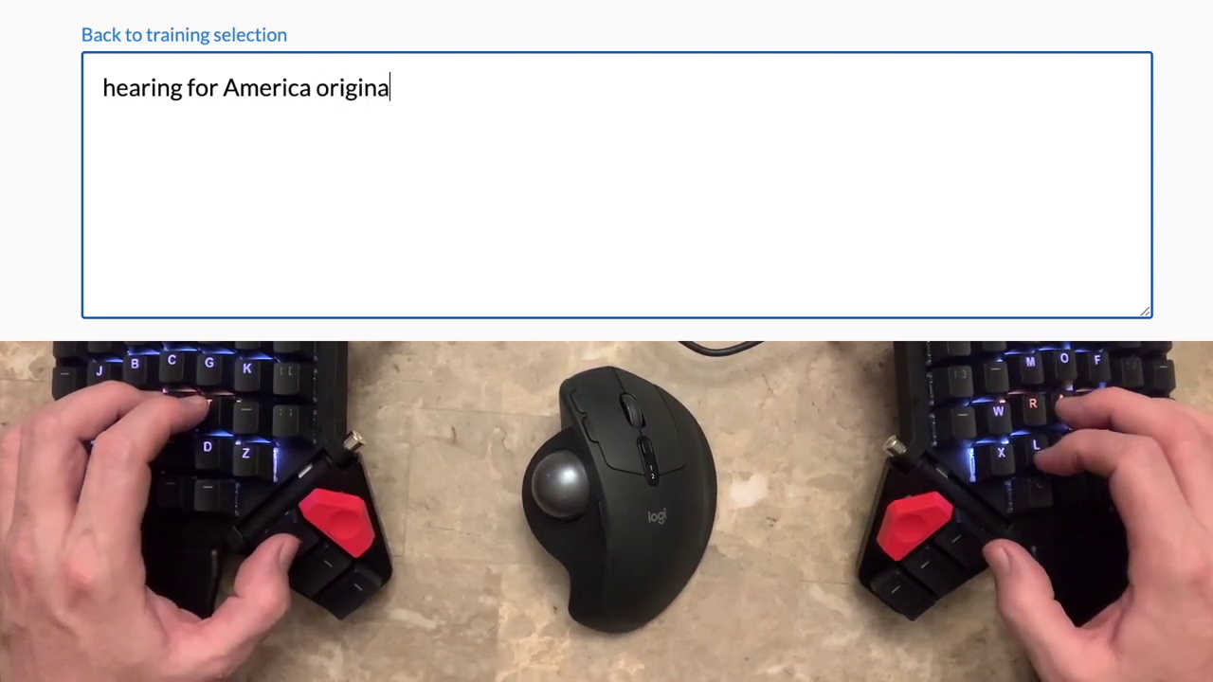
type("lity")
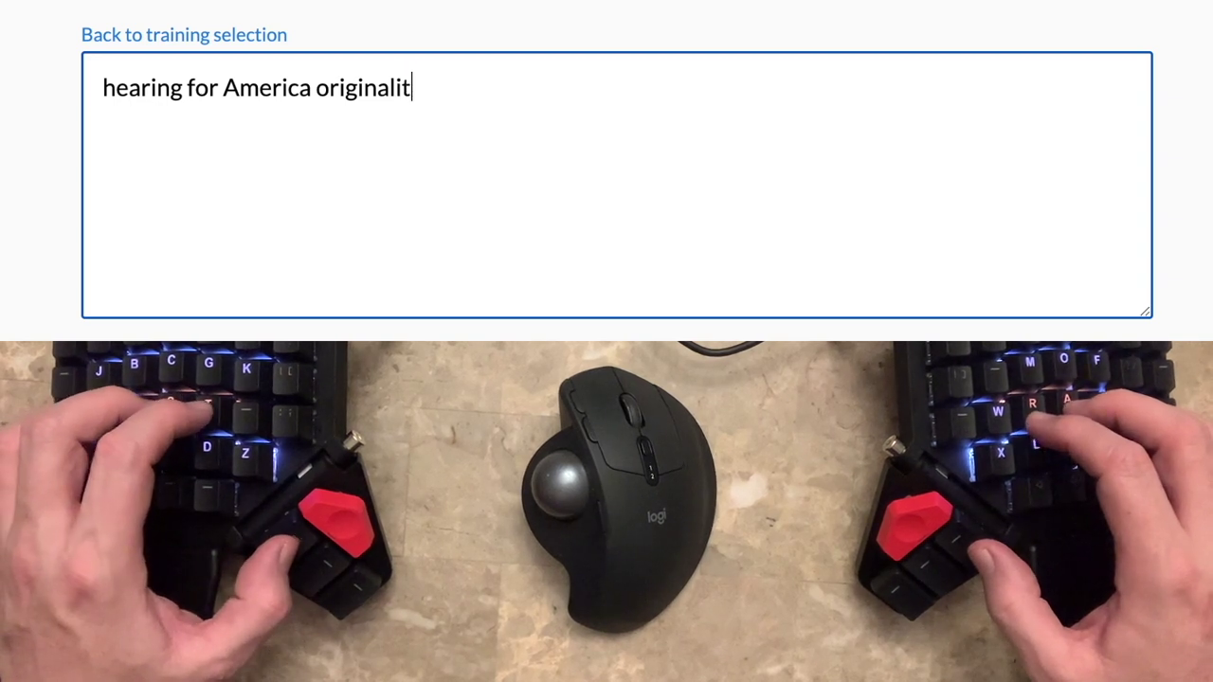